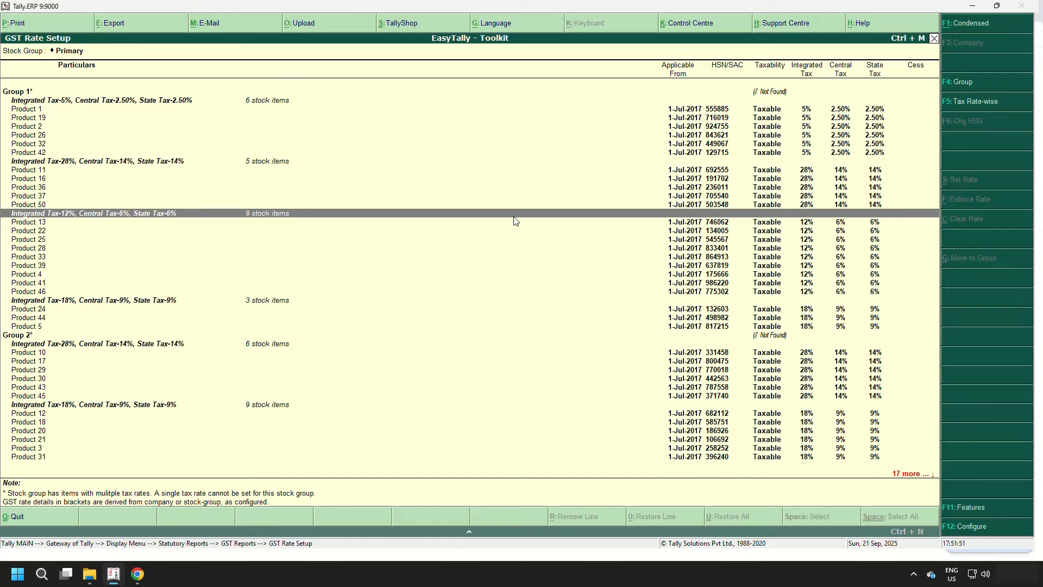
- Leave the GST Rate Setup report and return to the Gateway of Tally
key("Escape")
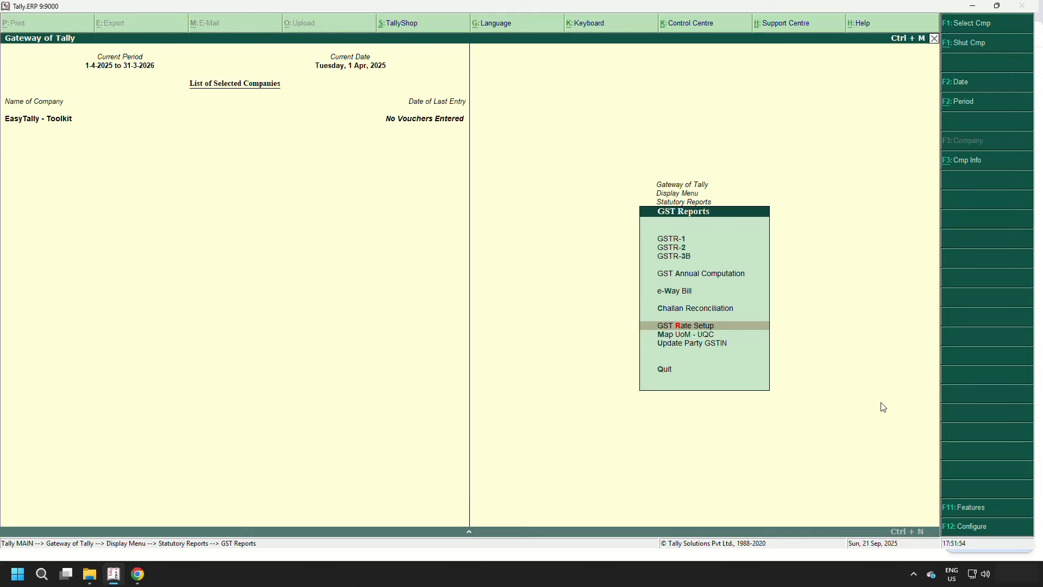
key("Escape")
key("Escape")
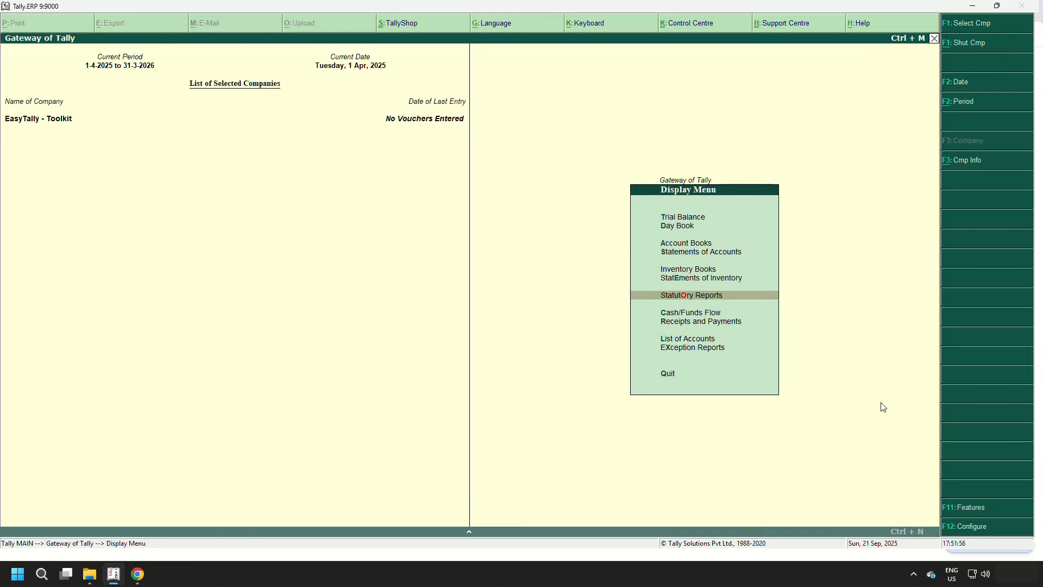
key("Escape")
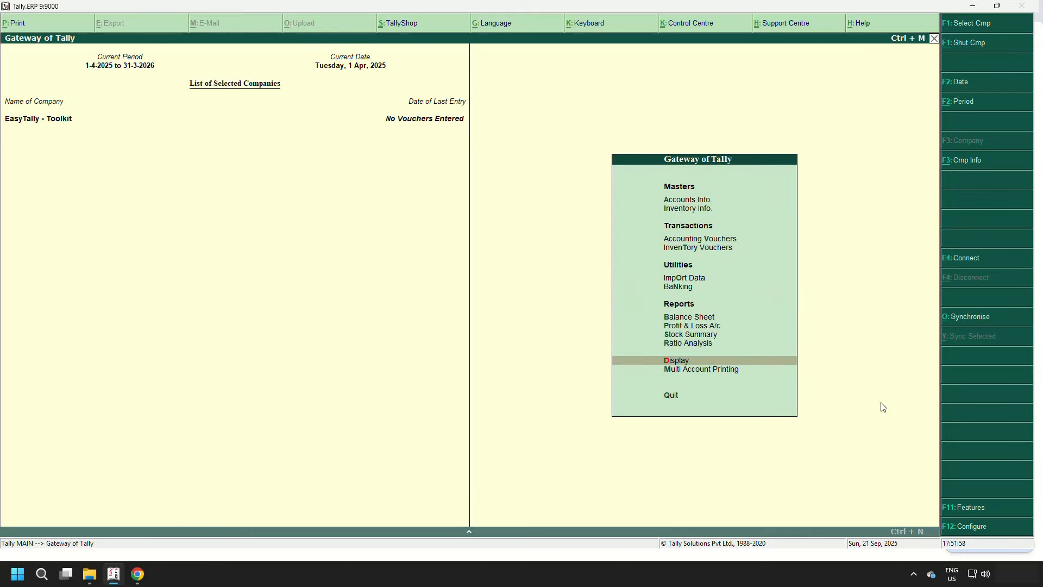
- Display the list of stock items from the Statistics report under Statements of Accounts
key("Return")
key("s")
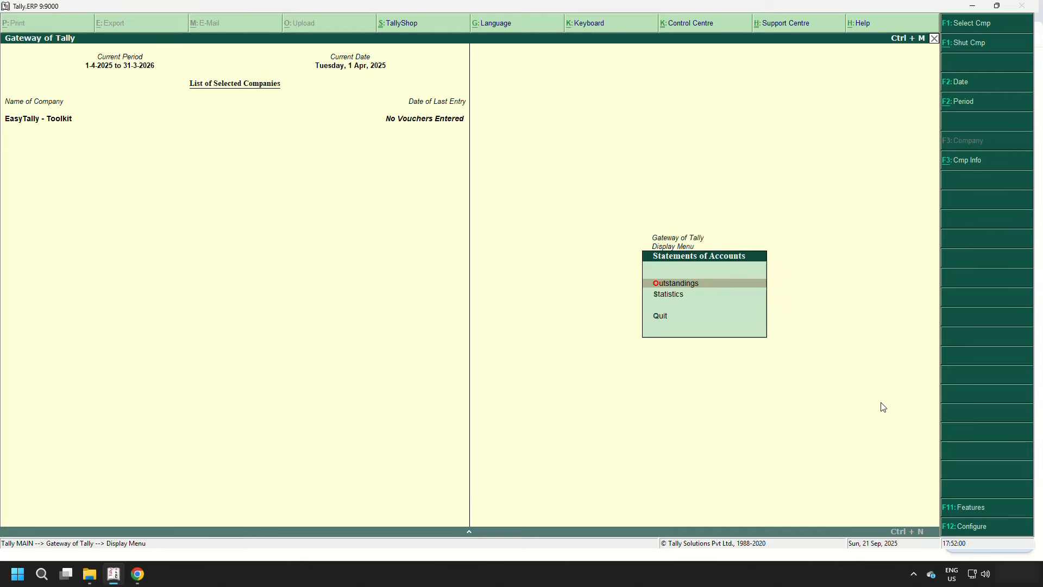
key("s")
key("Right")
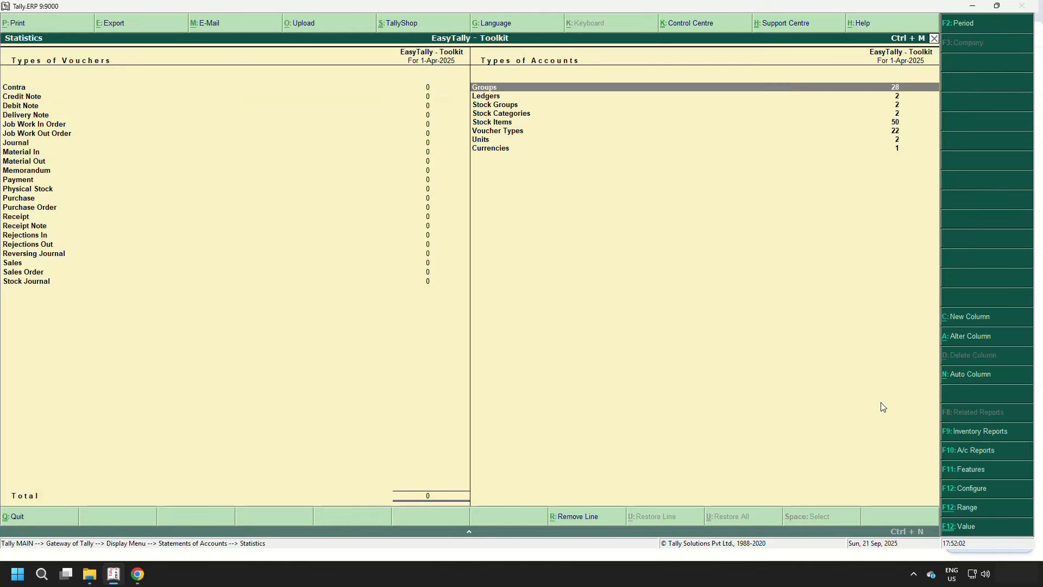
key("Down")
key("Down")
key("Down")
key("Down")
key("Return")
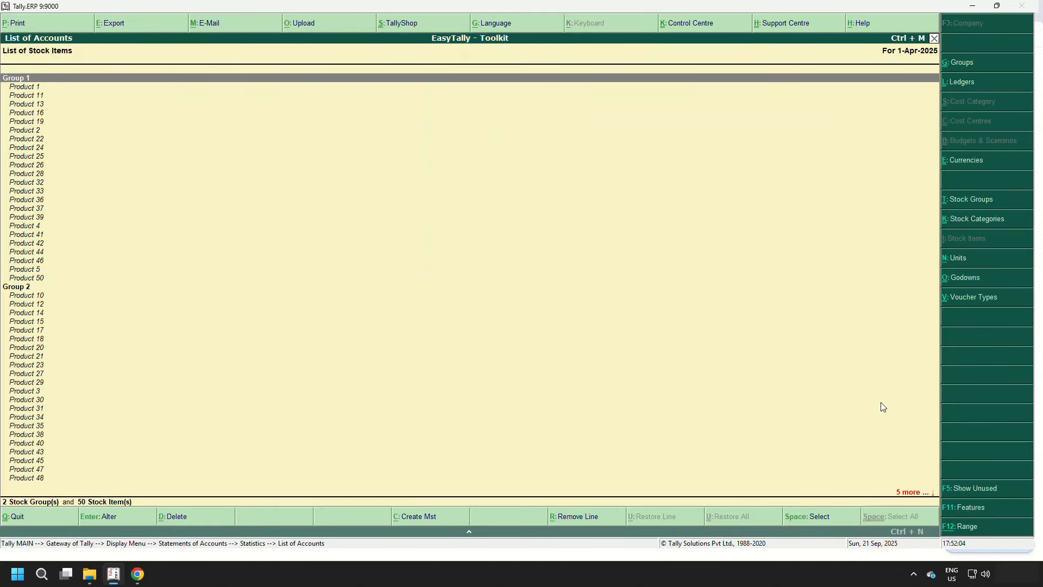
- Review the XML export settings for the stock items list without exporting, and return to the Gateway of Tally
key("alt+e")
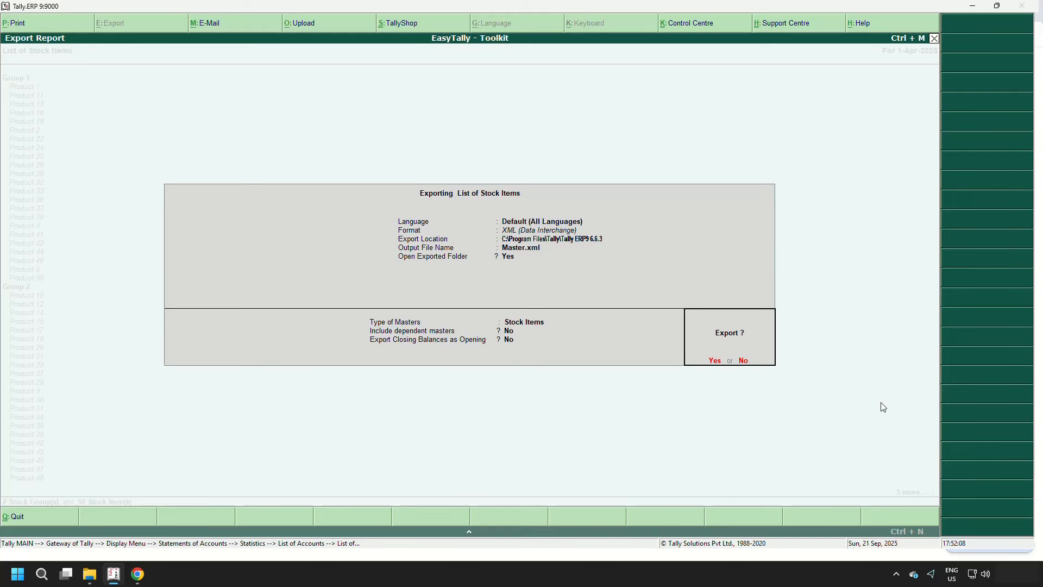
key("n")
key("Escape")
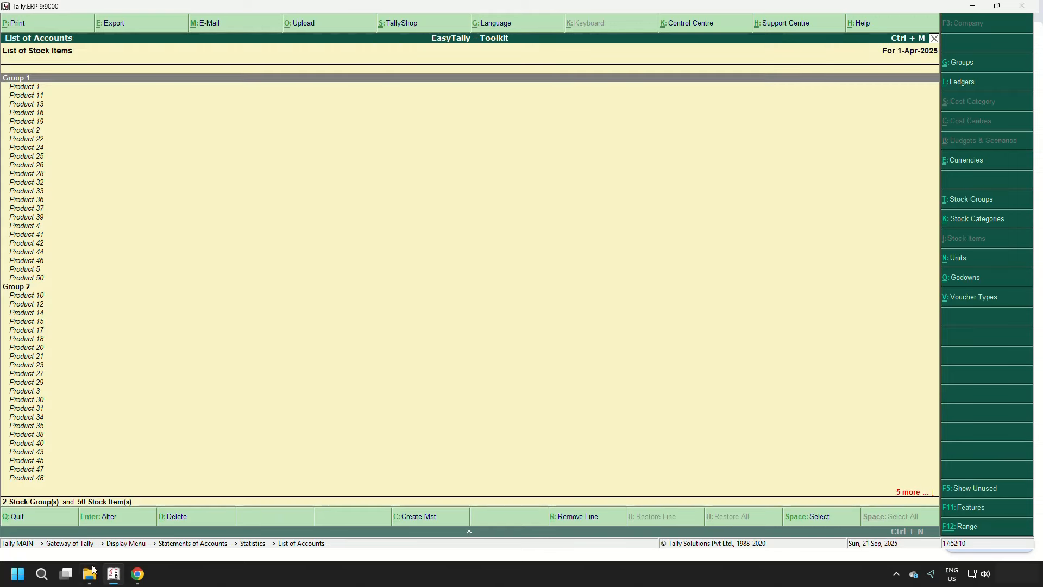
key("Escape")
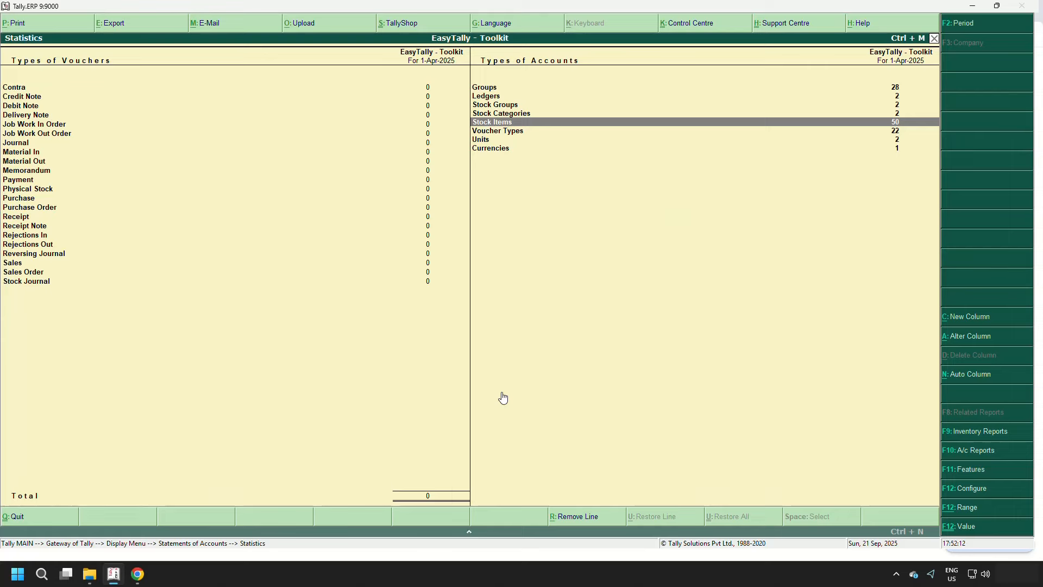
key("Escape")
key("Escape")
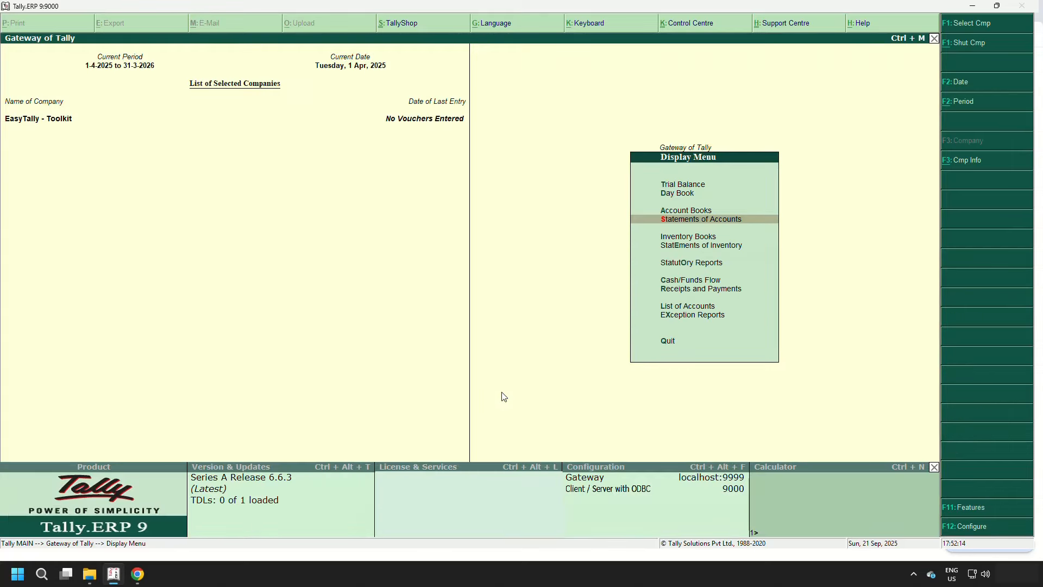
key("Escape")
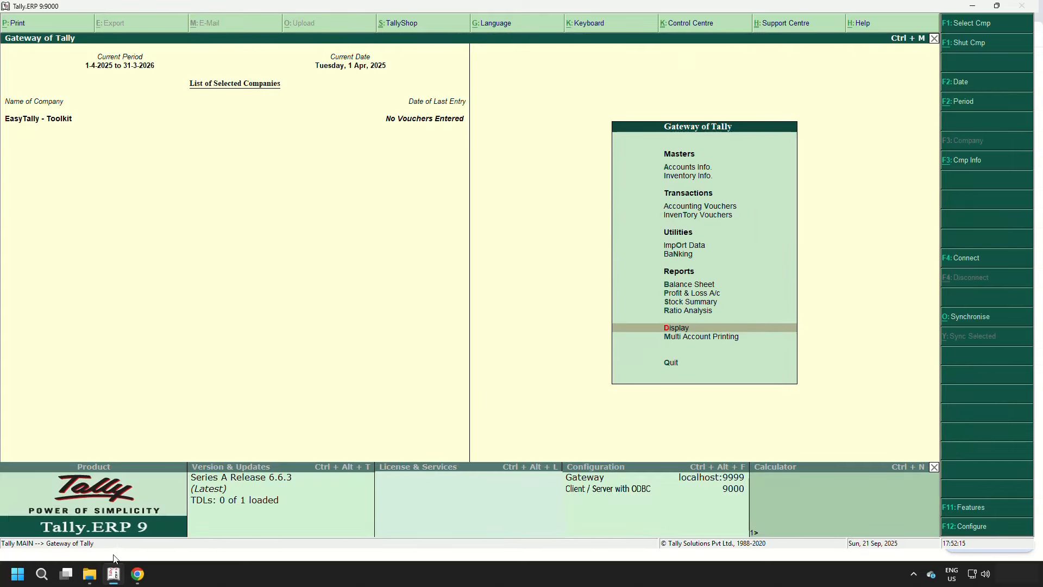
- Switch to File Explorer and check the Tally Data folder for a company backup, returning to Random Folder
left_click(89, 574)
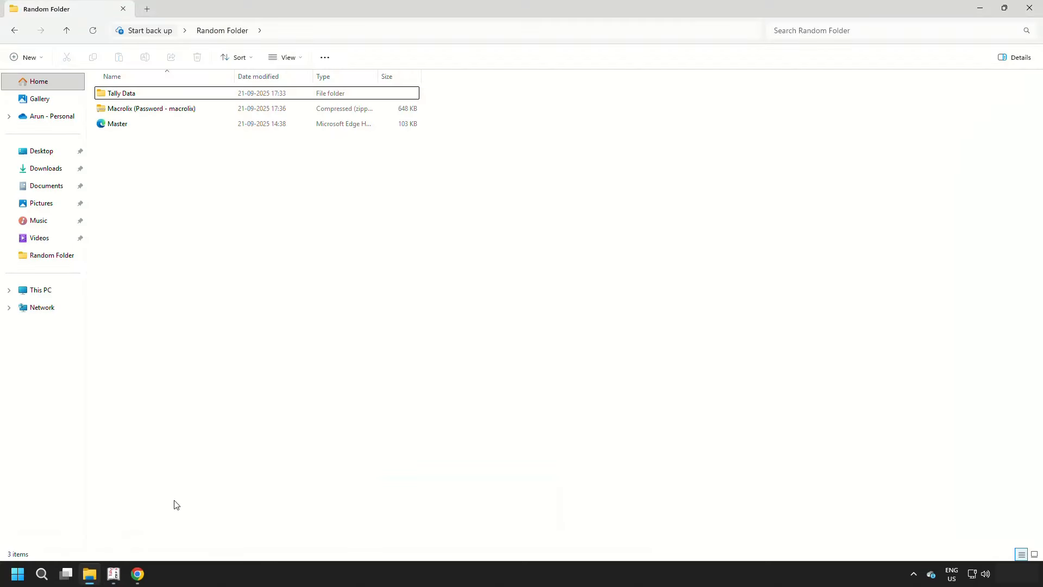
double_click(139, 98)
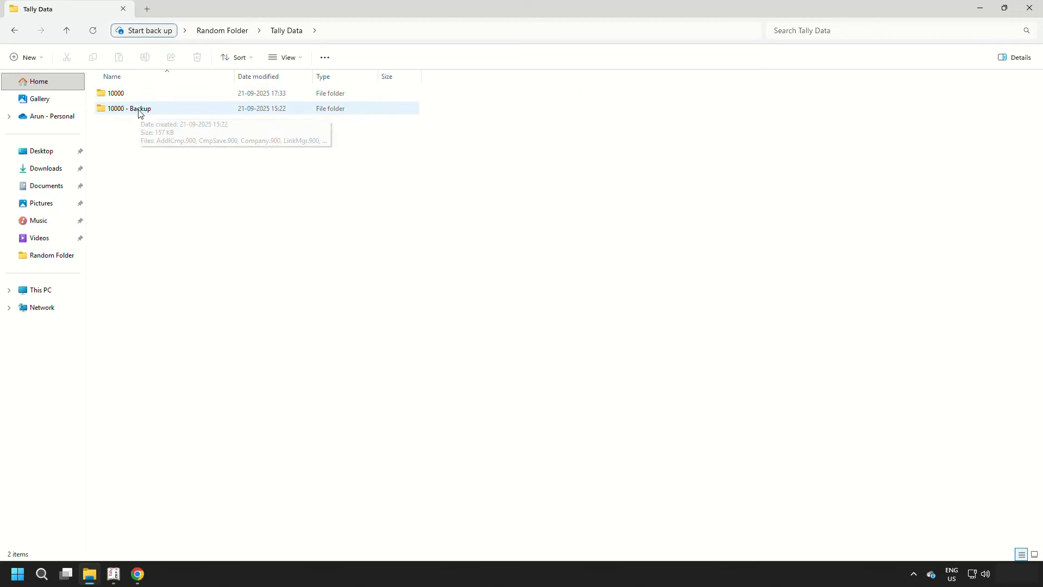
left_click(222, 30)
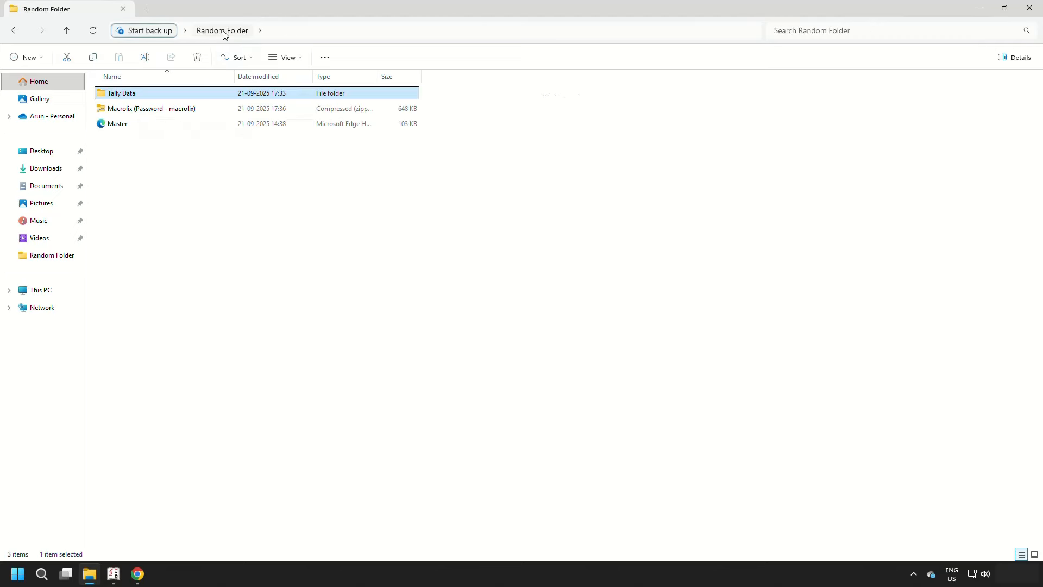
- Switch to Chrome and download the EasyTally - Toolkit Excel app from macrolix.com
left_click(139, 573)
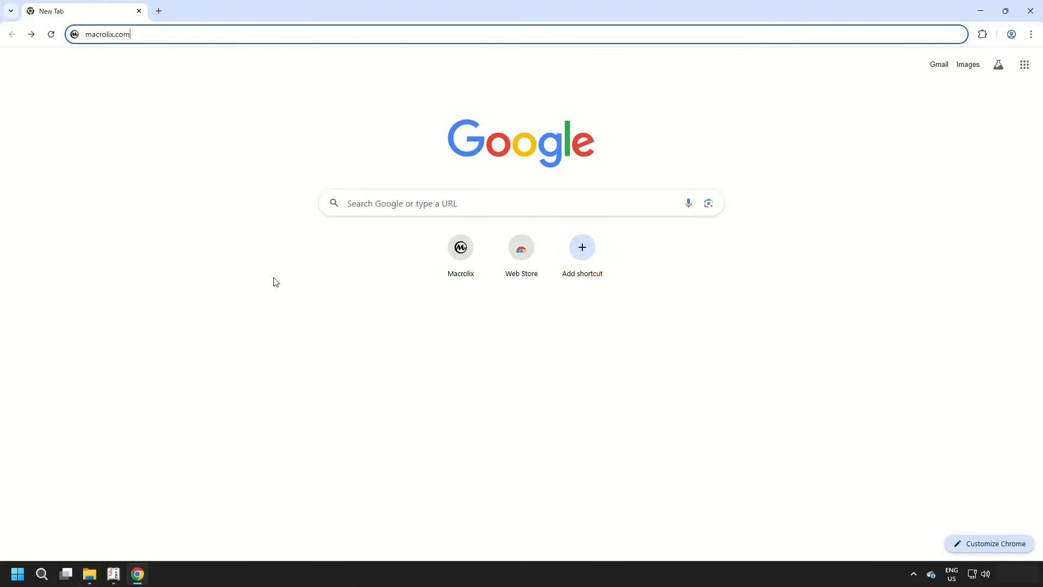
key("Return")
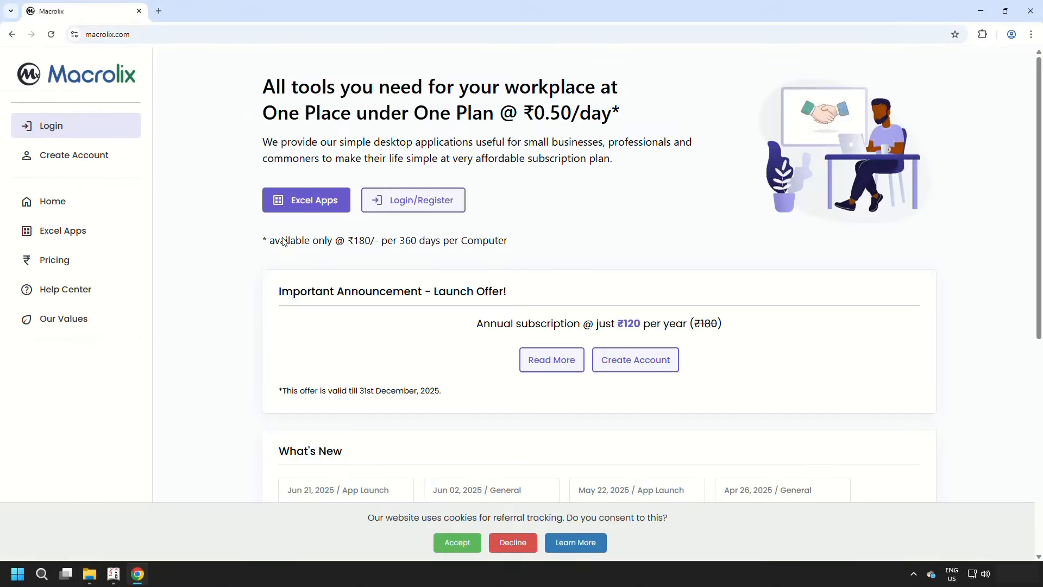
left_click(321, 200)
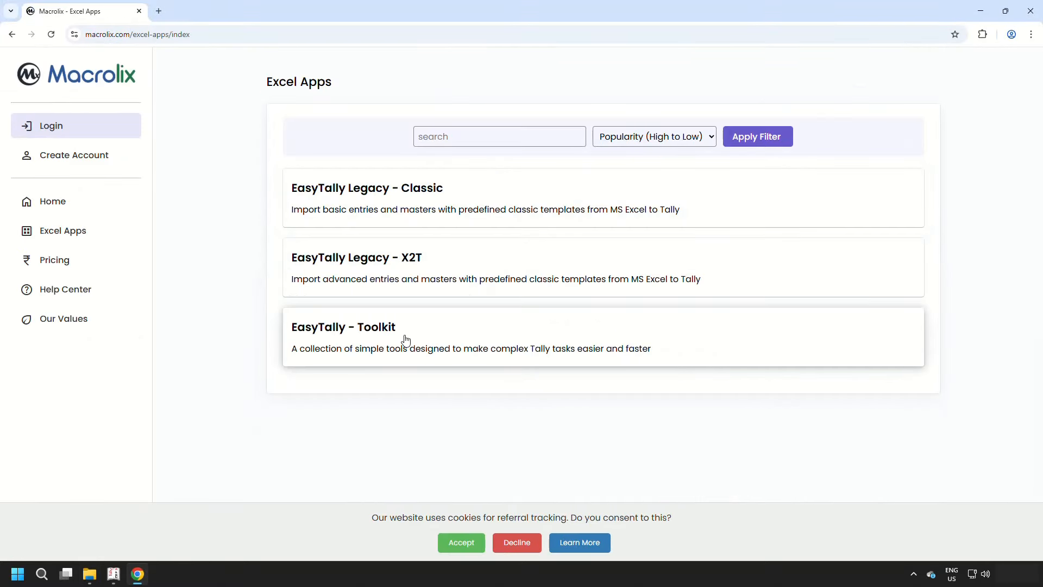
left_click(403, 342)
left_click(627, 211)
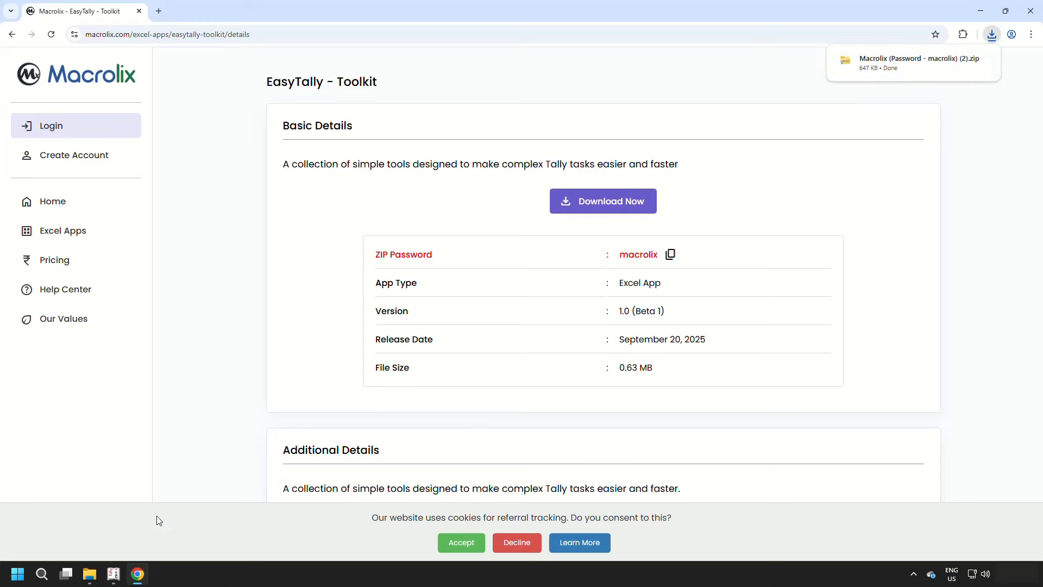
- Switch to File Explorer and extract the Macrolix zip archive into Random Folder with 7-Zip, entering the archive password
left_click(90, 574)
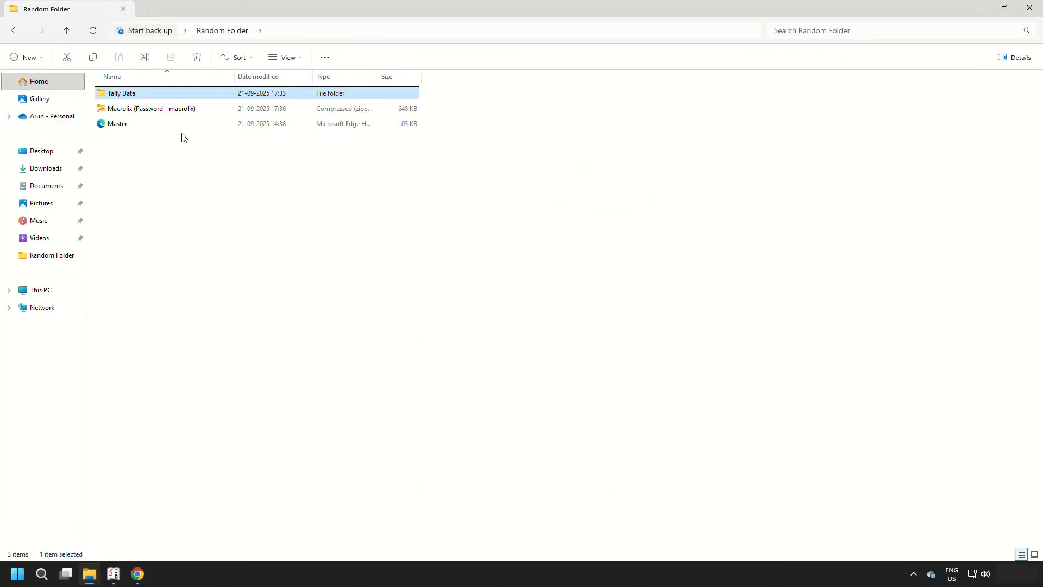
left_click(160, 111)
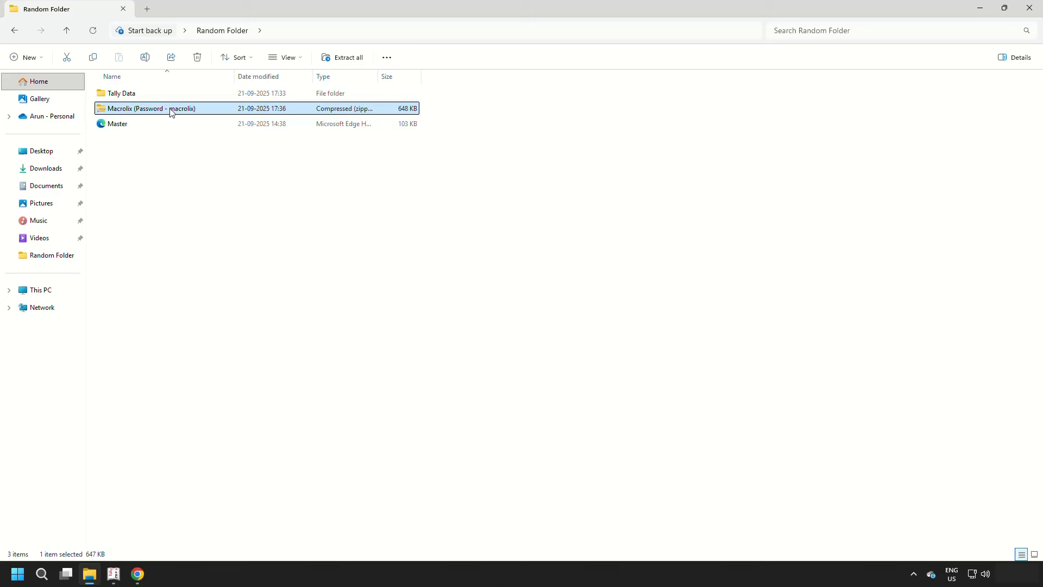
right_click(170, 112)
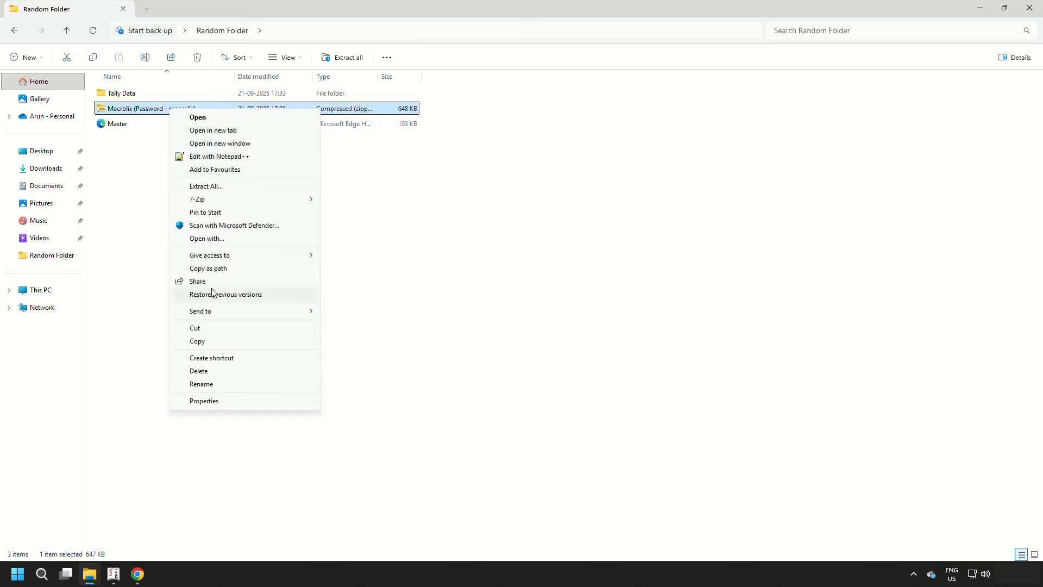
mouse_move(260, 201)
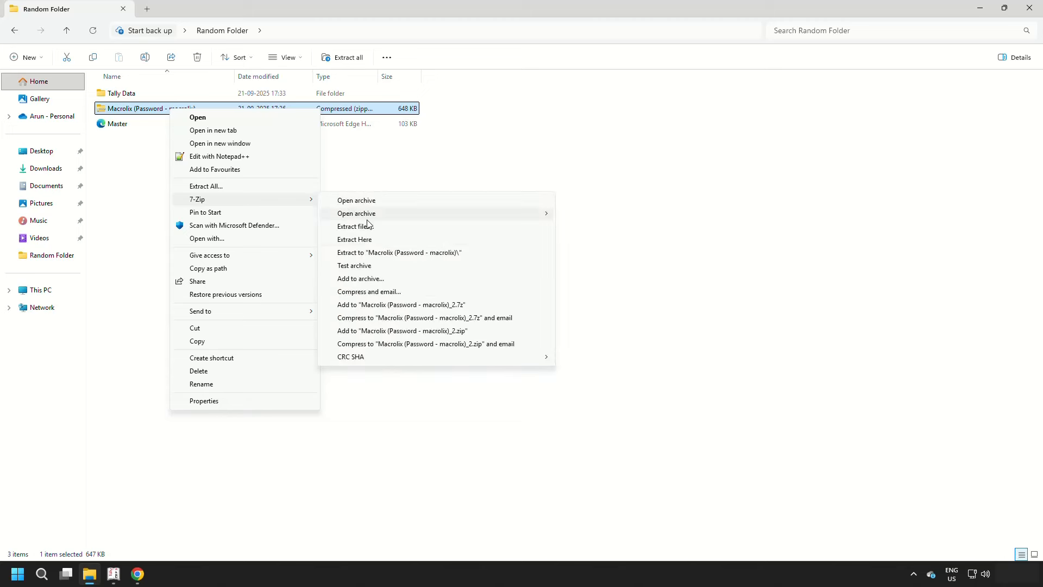
left_click(366, 239)
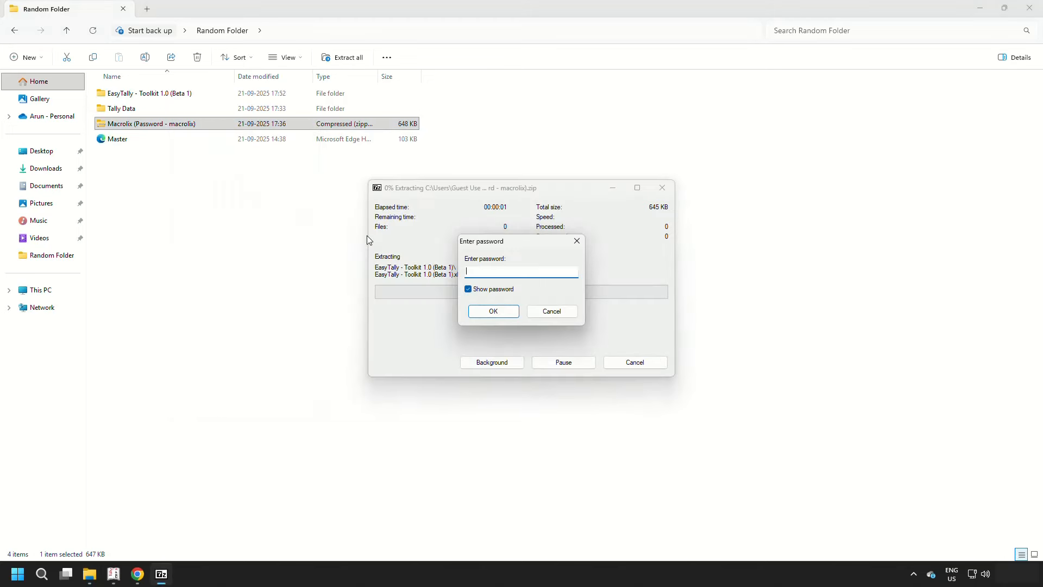
type("macrolix")
key("Return")
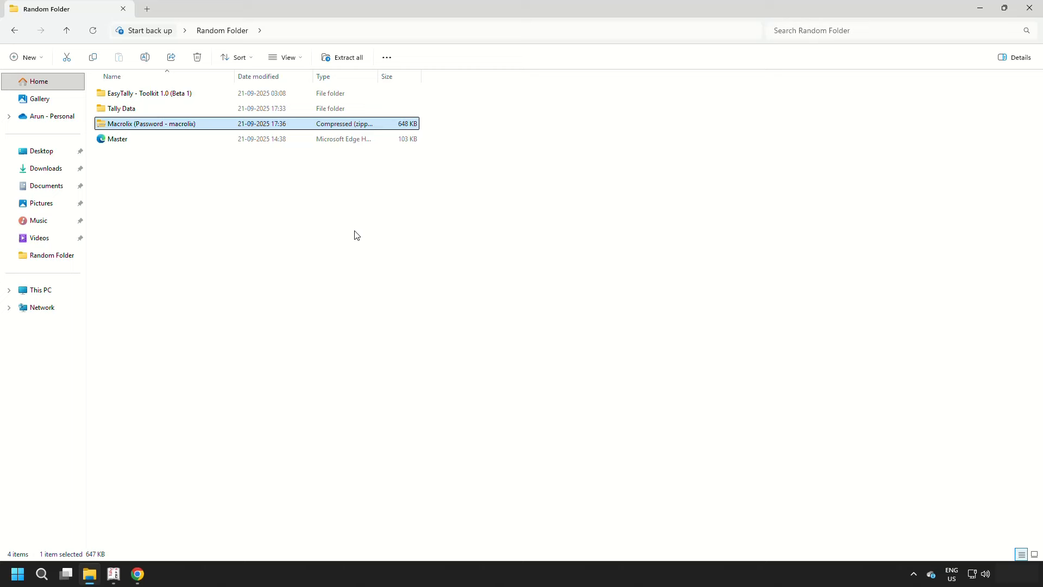
- Open the EasyTally - Toolkit 1.0 (Beta 1) workbook from its extracted folder and look over its macro instructions
left_click(174, 98)
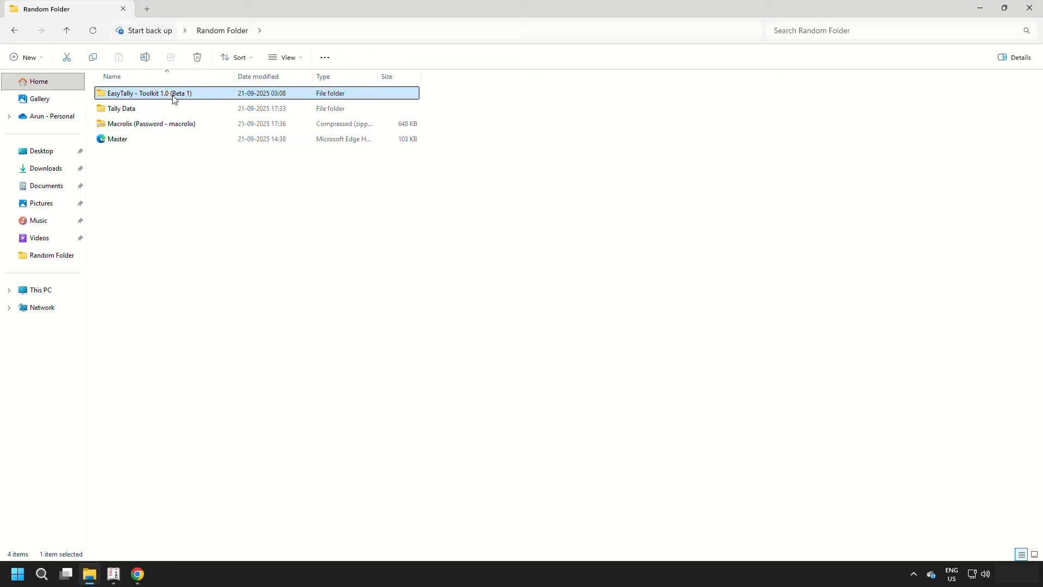
double_click(173, 98)
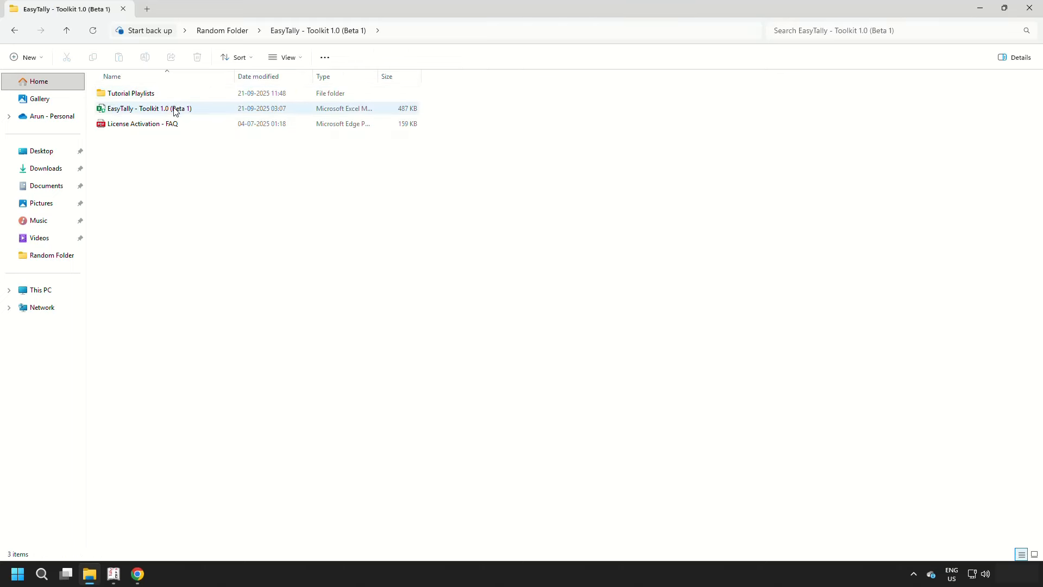
double_click(174, 108)
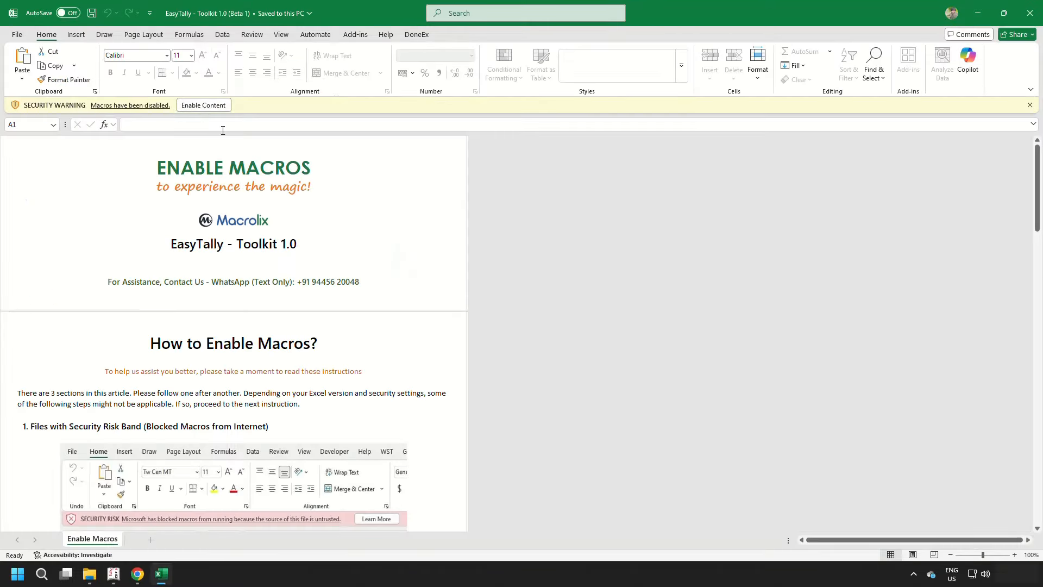
scroll(366, 217, "down", 5)
scroll(369, 223, "up", 5)
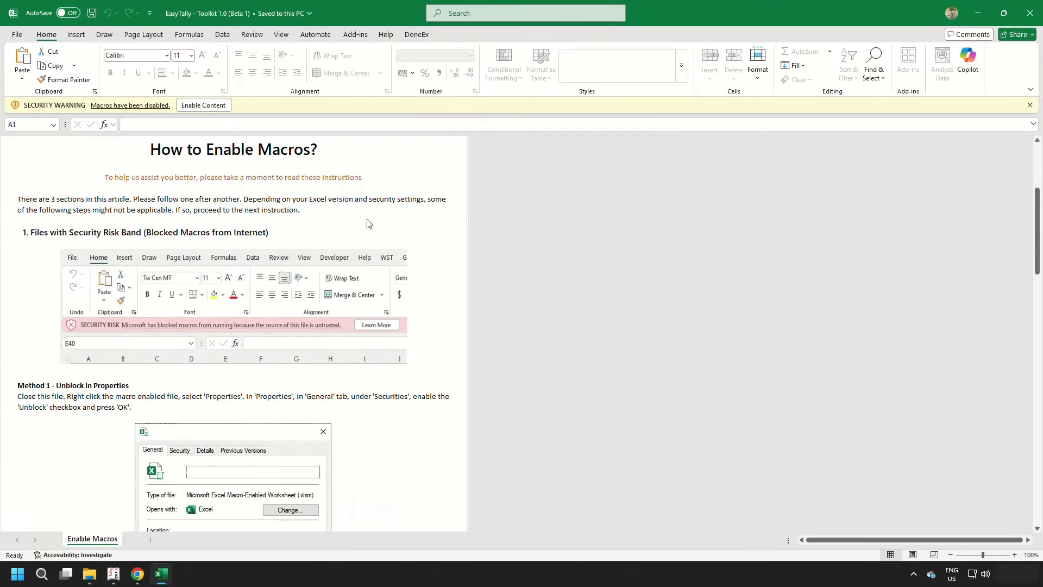
- Enable the workbook's macros, dismissing the beta notice, and check the toolkit's license status
left_click(212, 107)
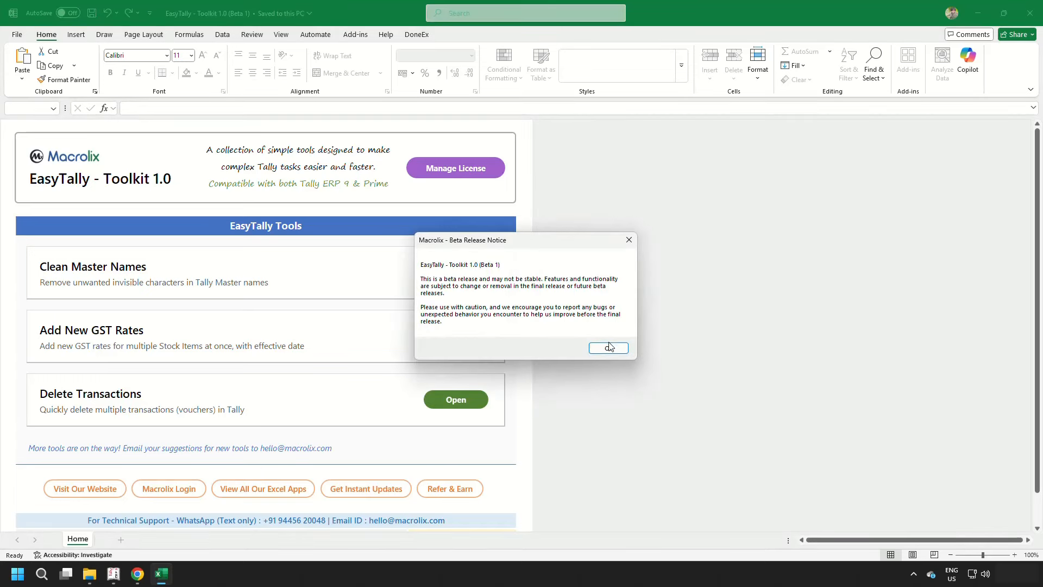
left_click(609, 350)
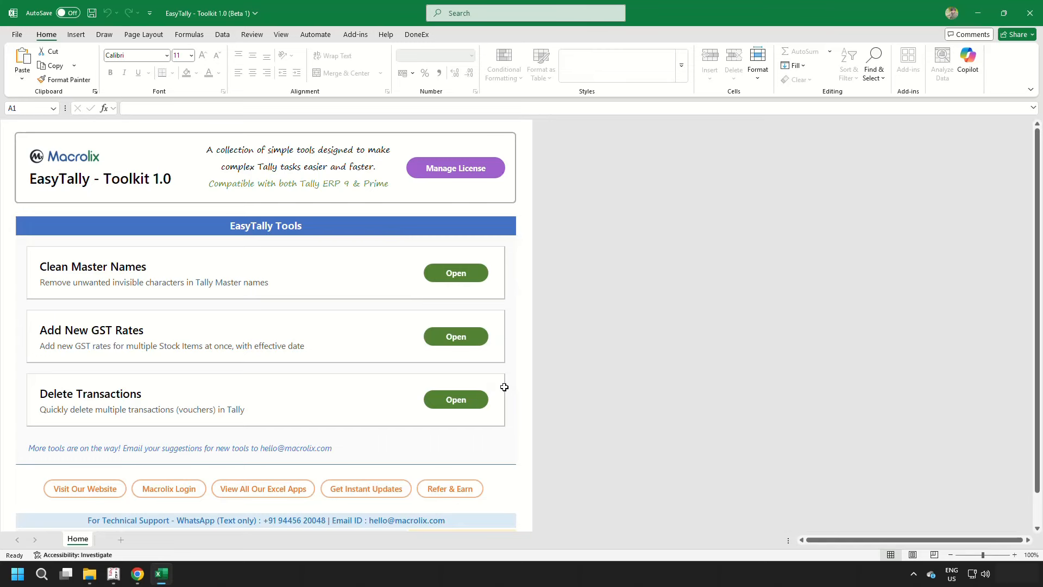
left_click(482, 174)
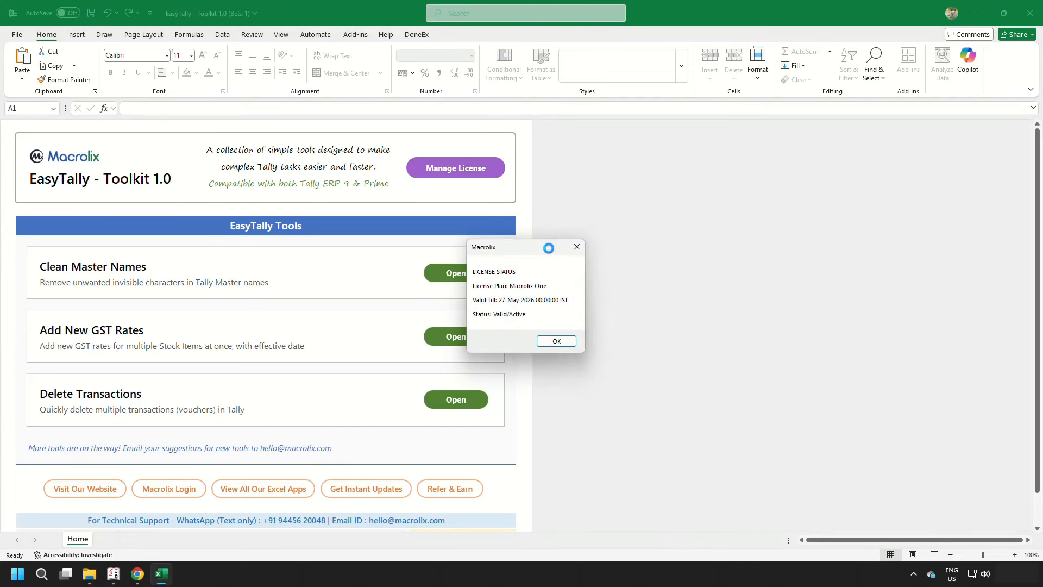
left_click(557, 341)
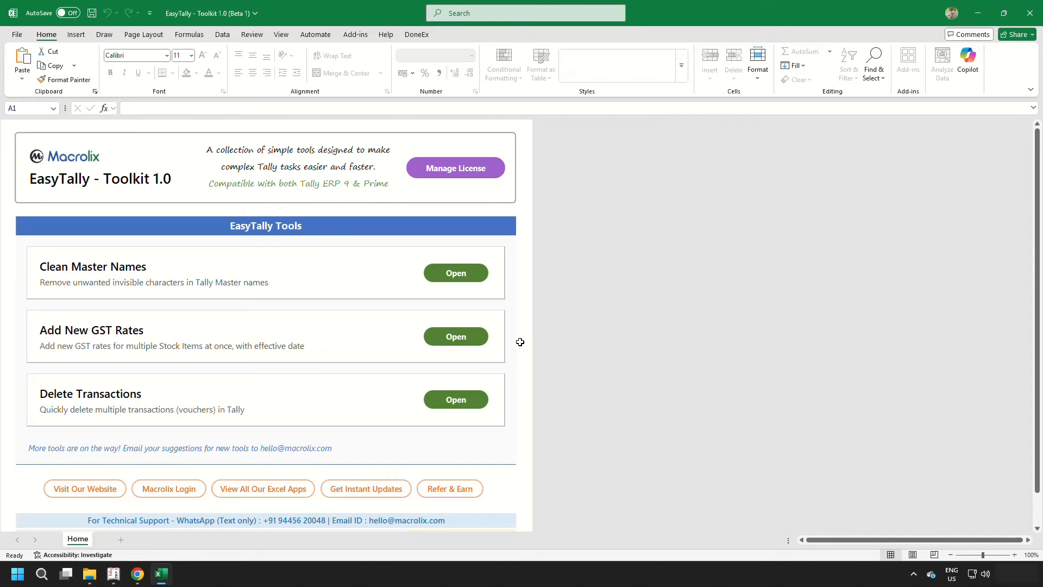
- Open the Add New GST Rates tool and read through its step-by-step instructions
left_click(480, 338)
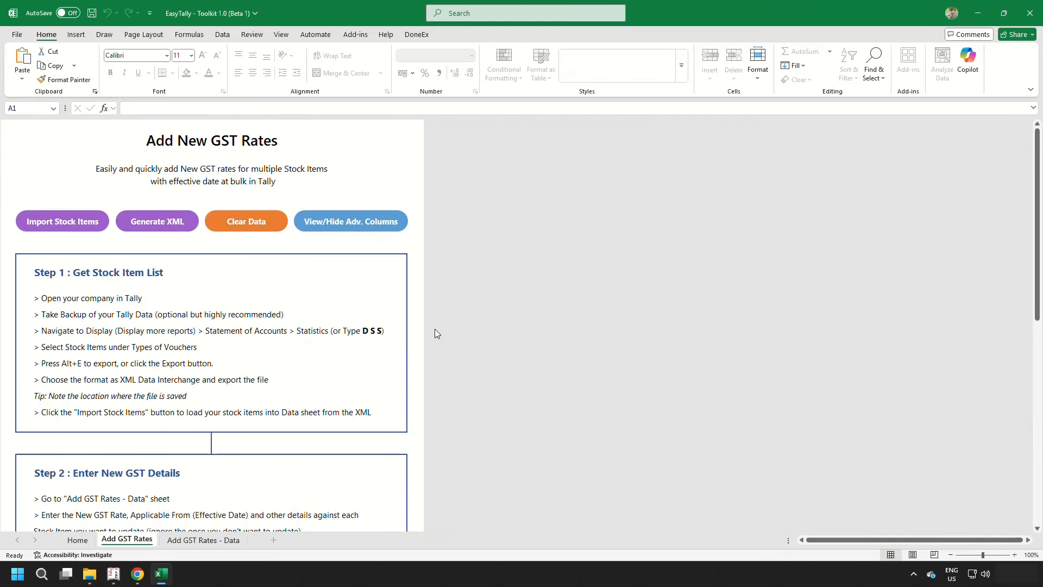
scroll(434, 332, "down", 6)
scroll(437, 333, "down", 5)
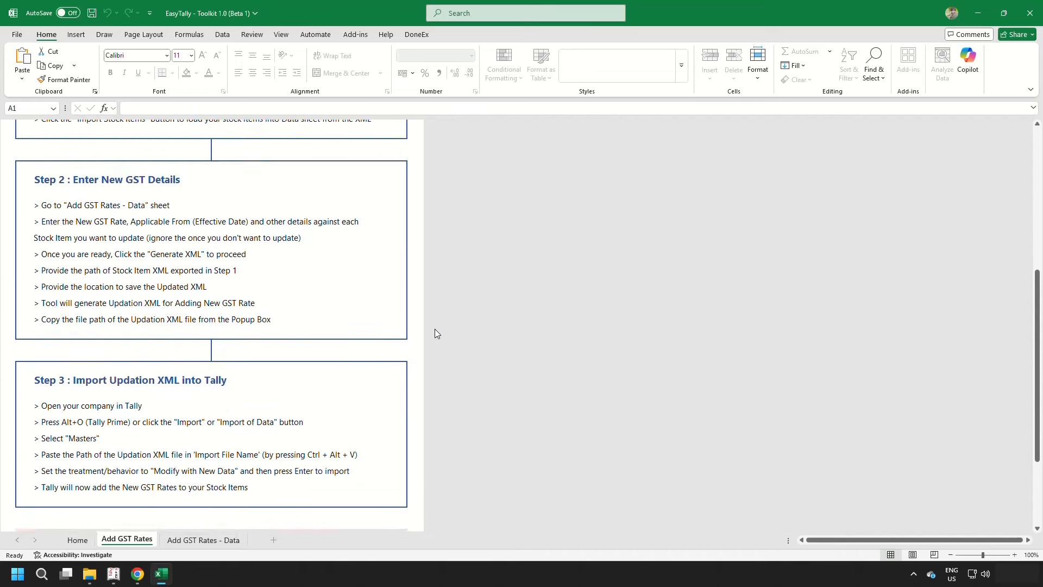
scroll(437, 334, "up", 10)
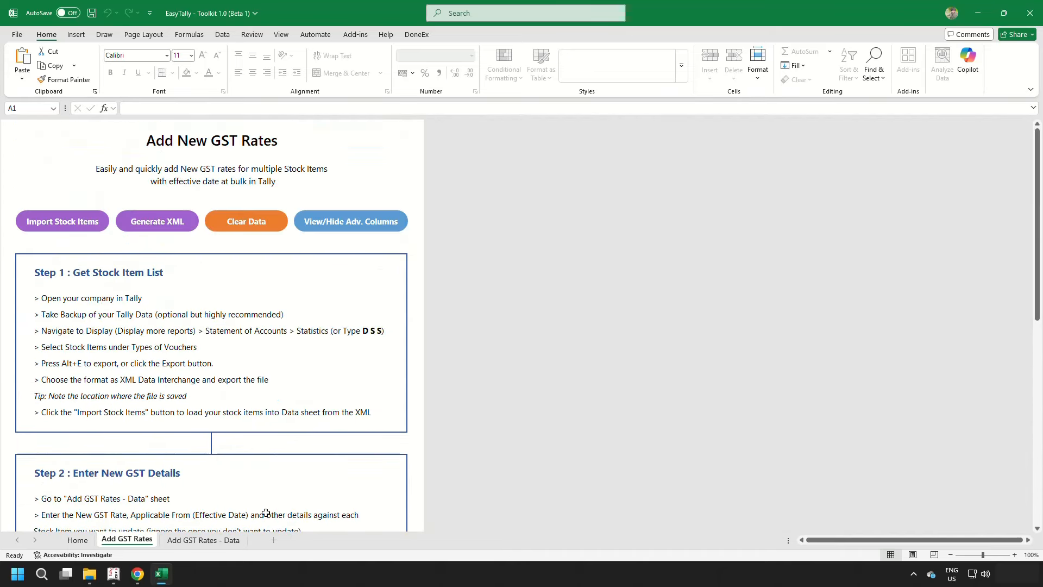
- Look over the Add GST Rates - Data sheet, then show its advanced columns and review them
left_click(206, 539)
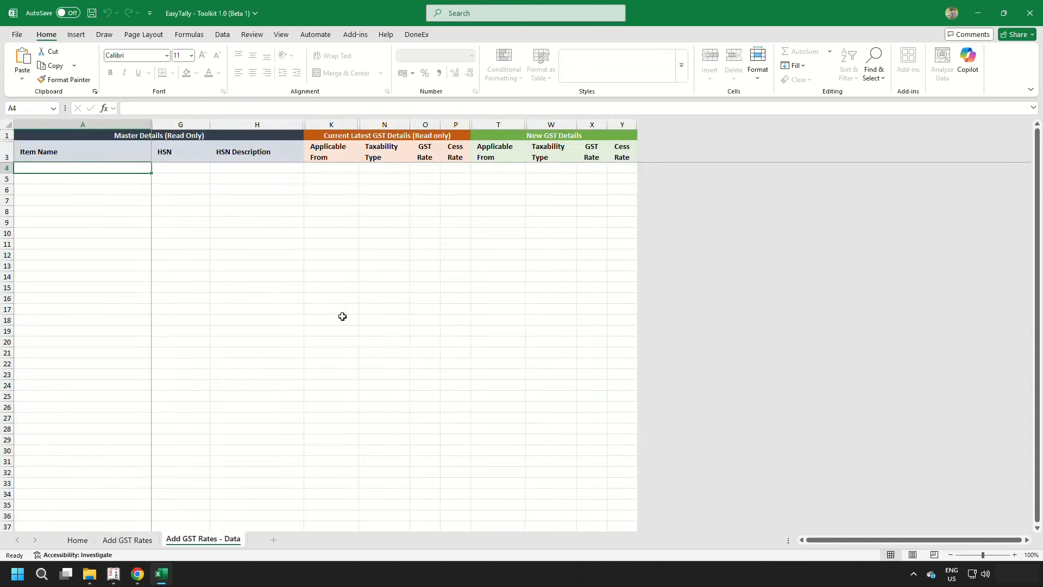
left_click(127, 539)
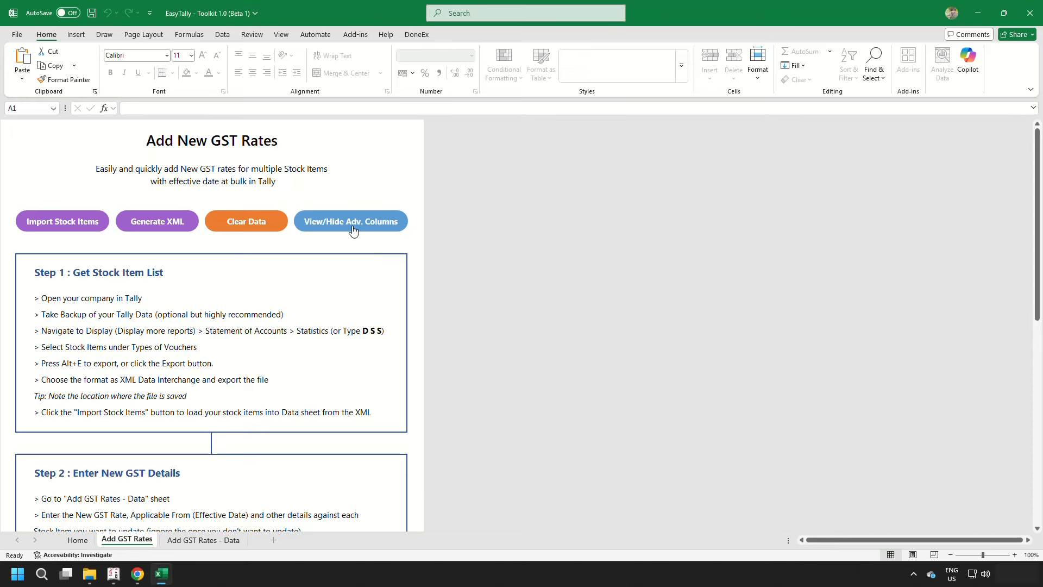
left_click(352, 228)
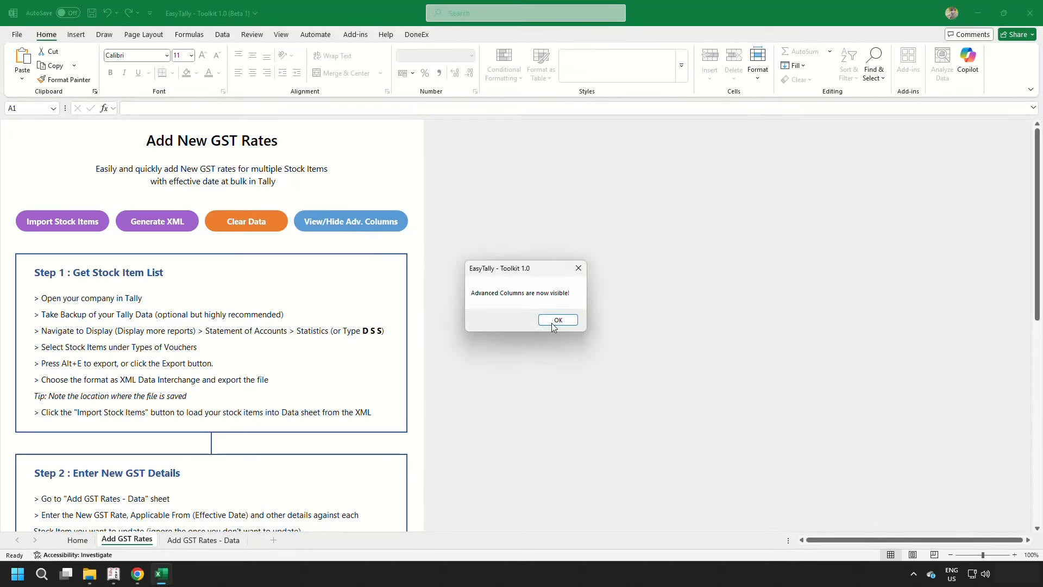
left_click(551, 322)
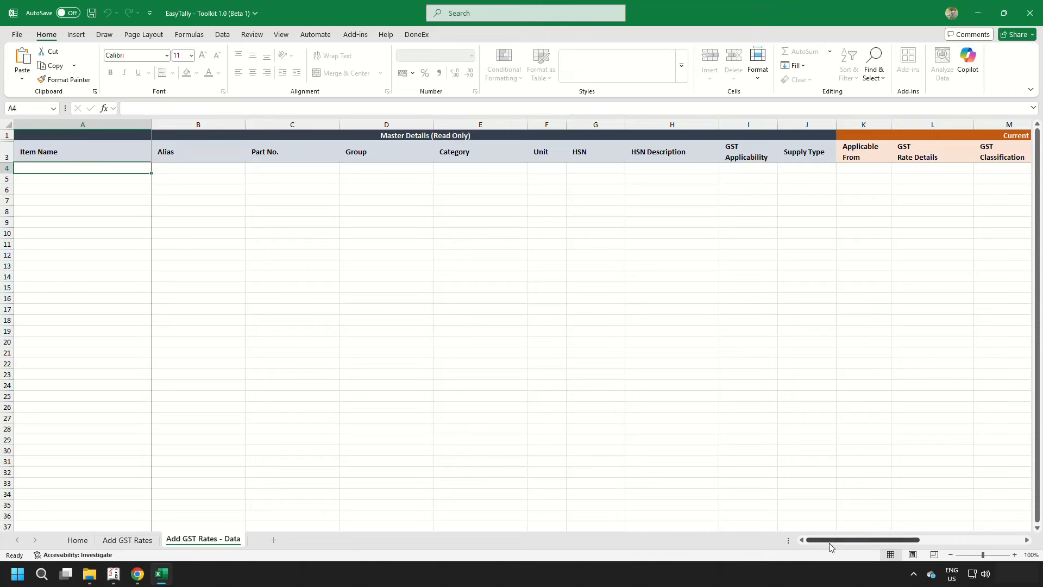
left_click_drag(829, 542, 864, 541)
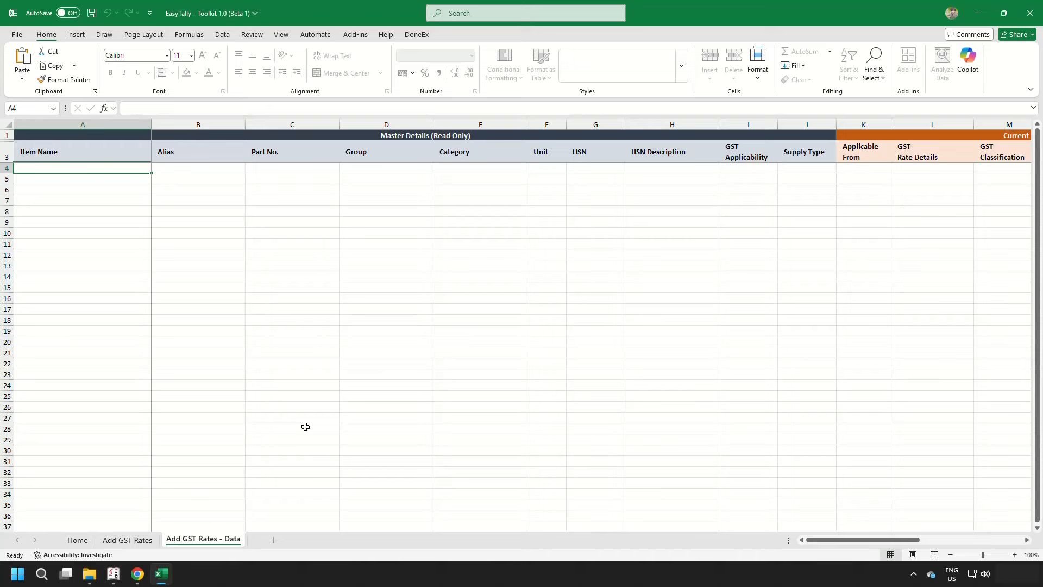
- Hide the advanced columns of the Add GST Rates - Data sheet again
left_click(130, 541)
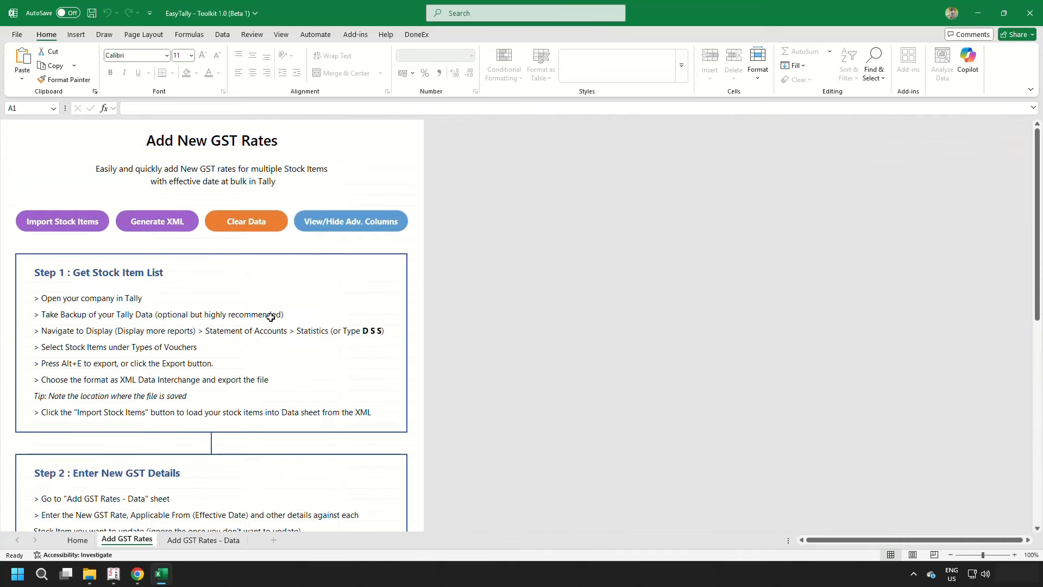
left_click(328, 227)
left_click(547, 319)
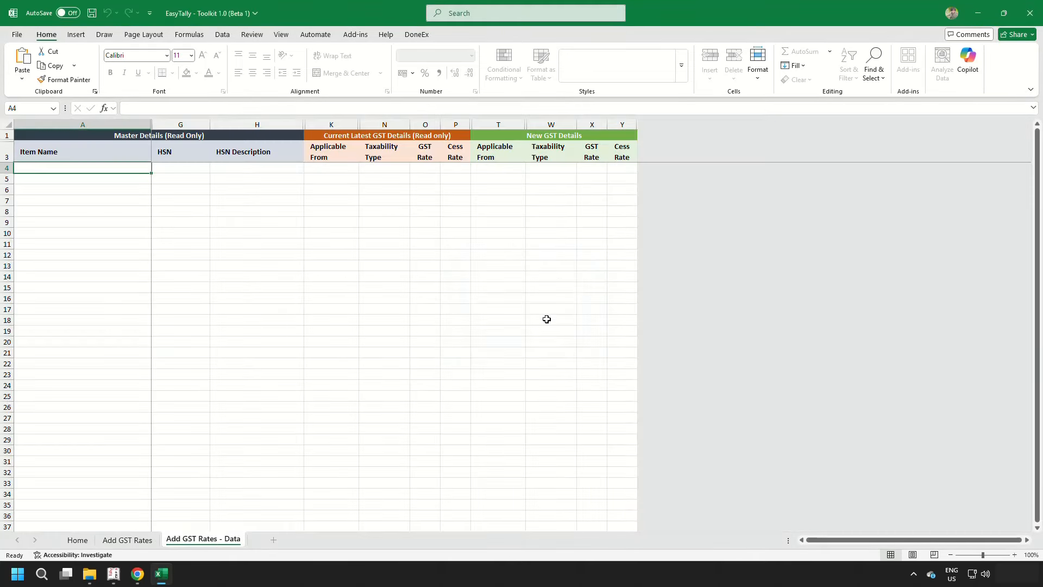
- Start the stock item import and browse to Random Folder using its path copied from File Explorer
left_click(139, 540)
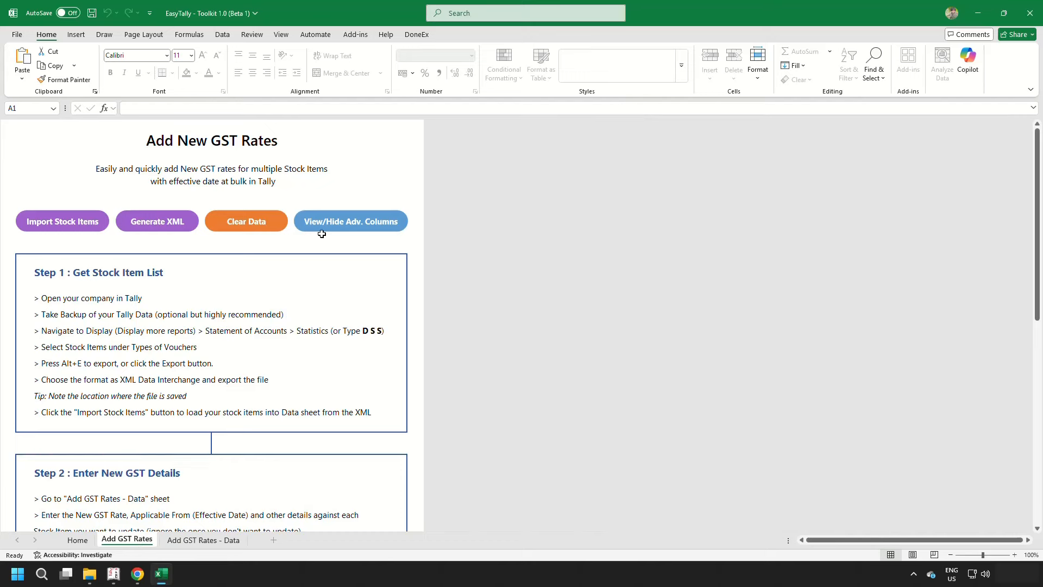
left_click(83, 227)
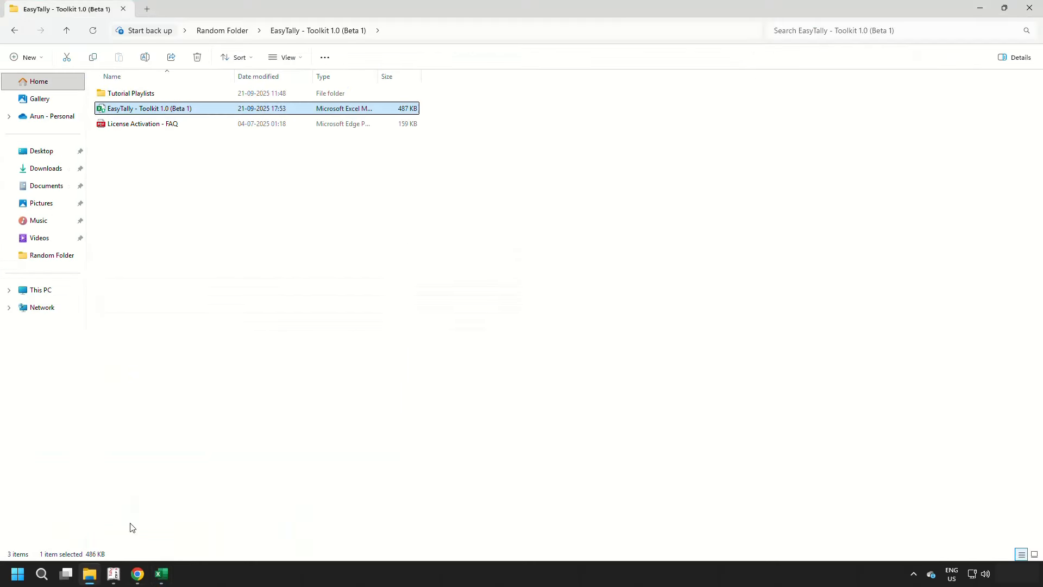
left_click(231, 31)
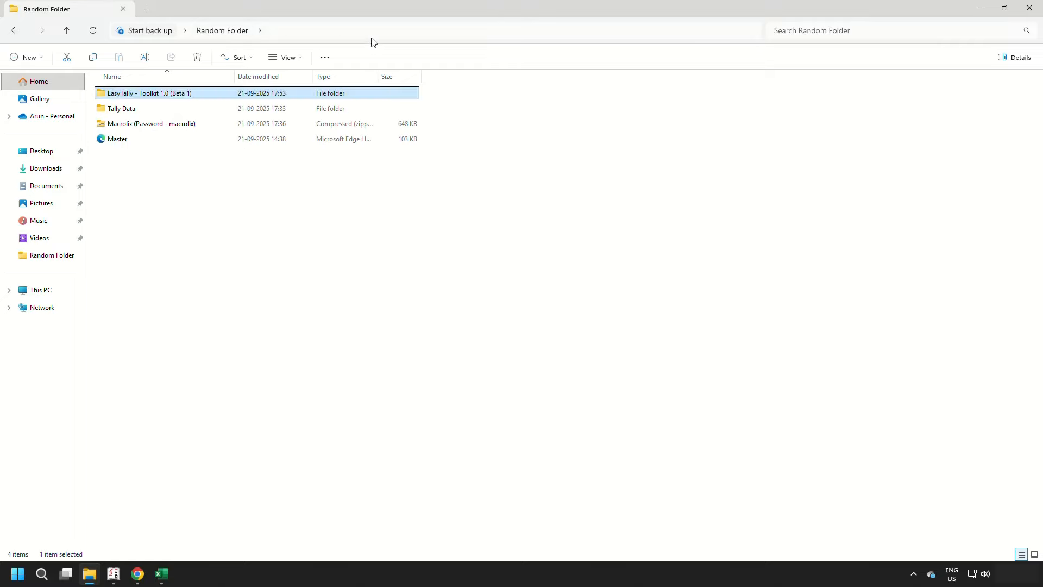
left_click(373, 32)
left_click(356, 262)
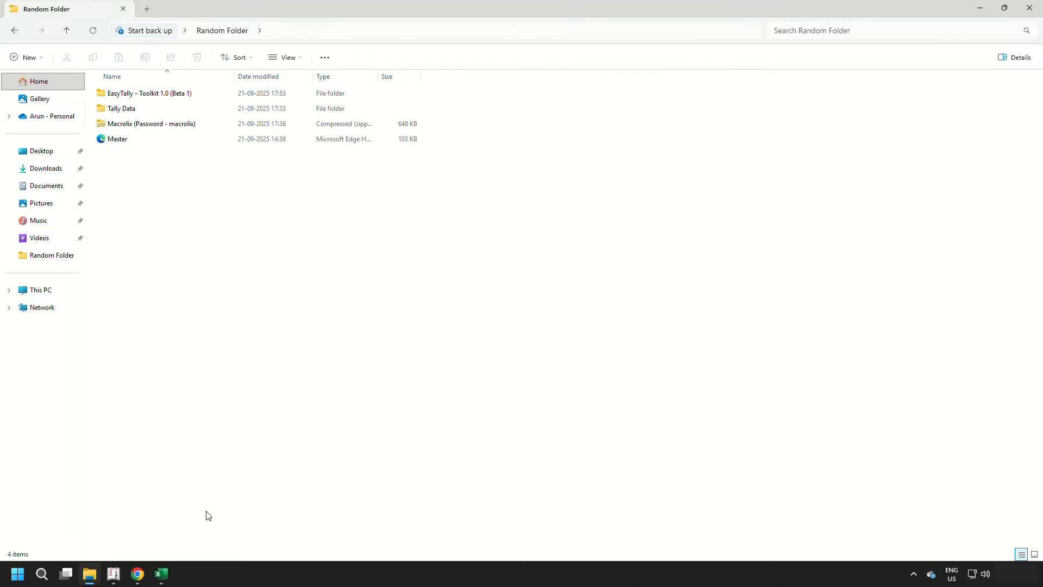
mouse_move(162, 574)
left_click(175, 533)
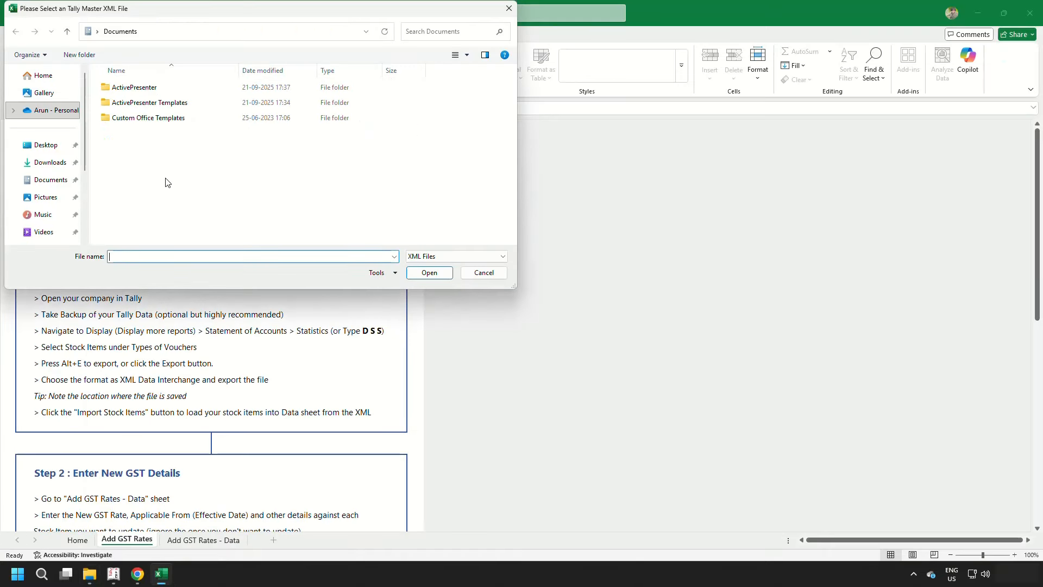
type("C:\\Users\\Arun\\OneDrive\\Desktop\\Random Folder")
key("Return")
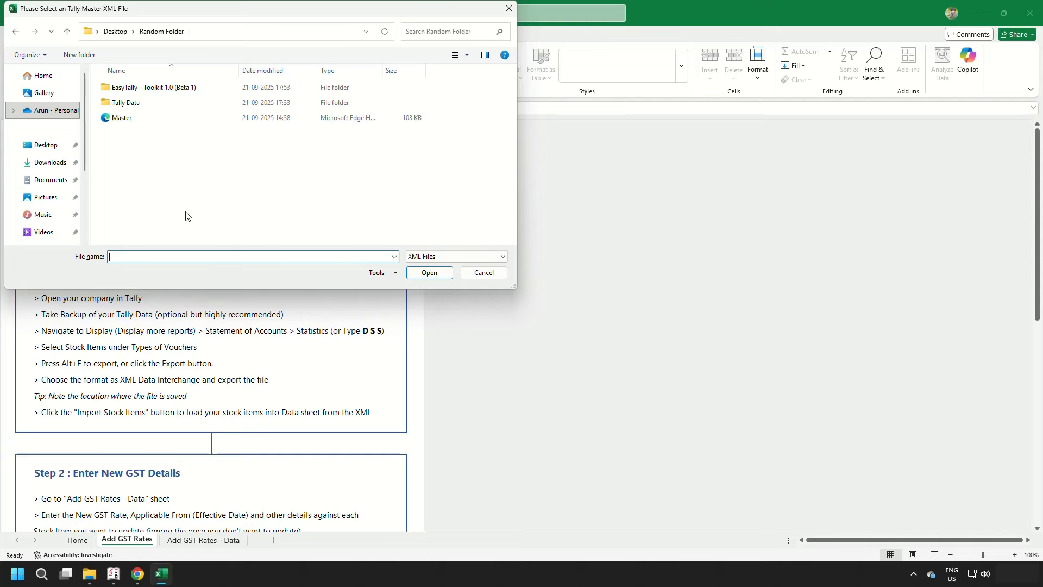
- Import the stock items from the Master XML file and dismiss the completion notice
left_click(140, 120)
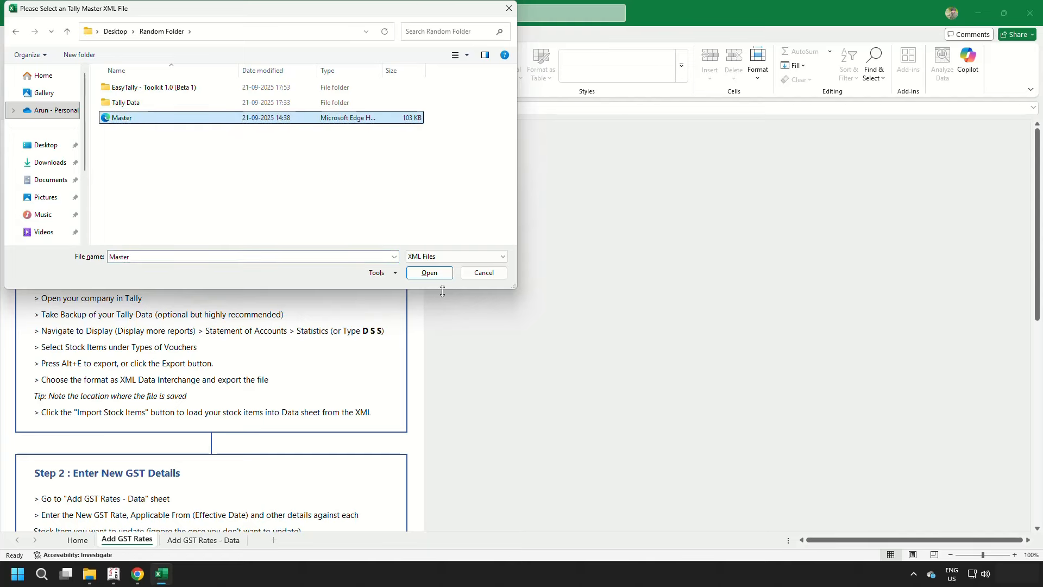
left_click(429, 273)
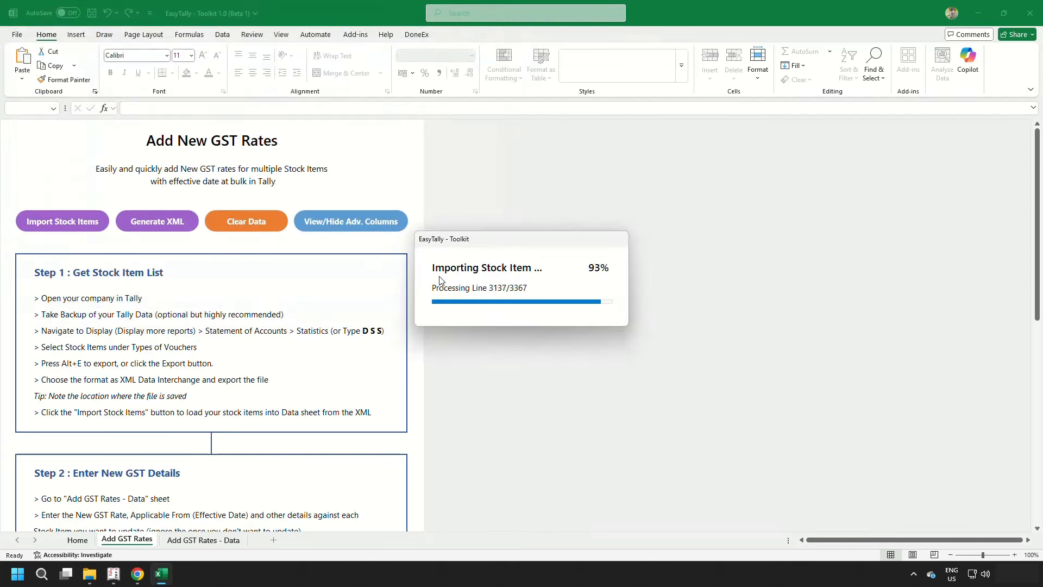
left_click(564, 320)
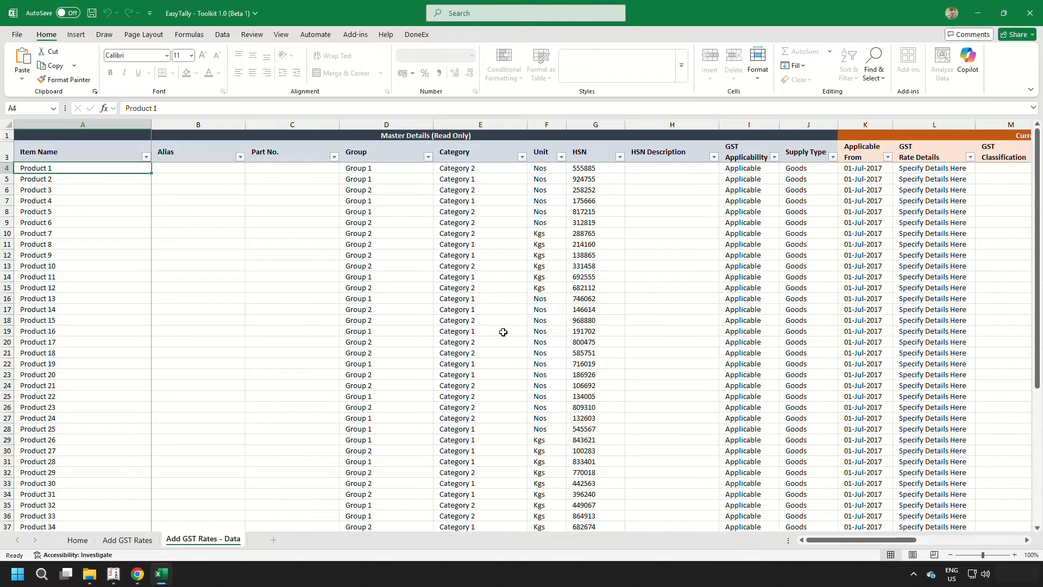
- Filter the imported stock items to Group 1 and Category 2
left_click_drag(833, 543, 797, 536)
left_click(428, 156)
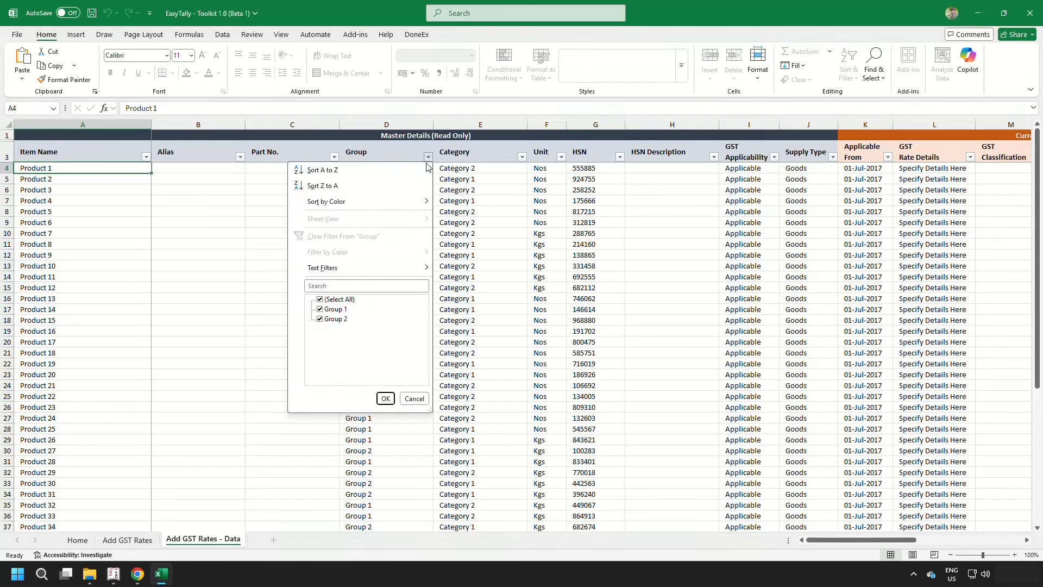
left_click(338, 299)
left_click(334, 309)
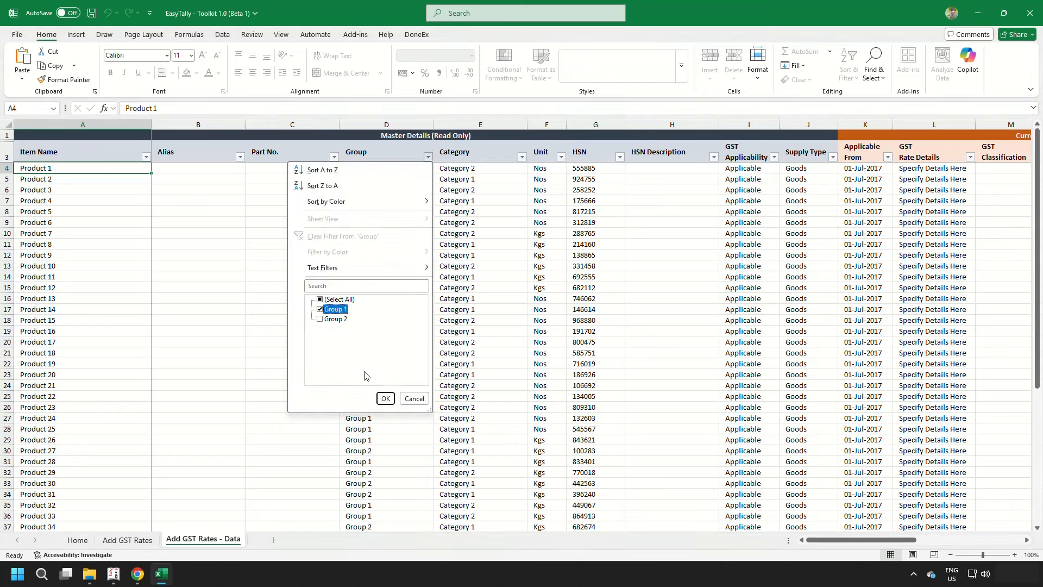
left_click(385, 399)
left_click(521, 157)
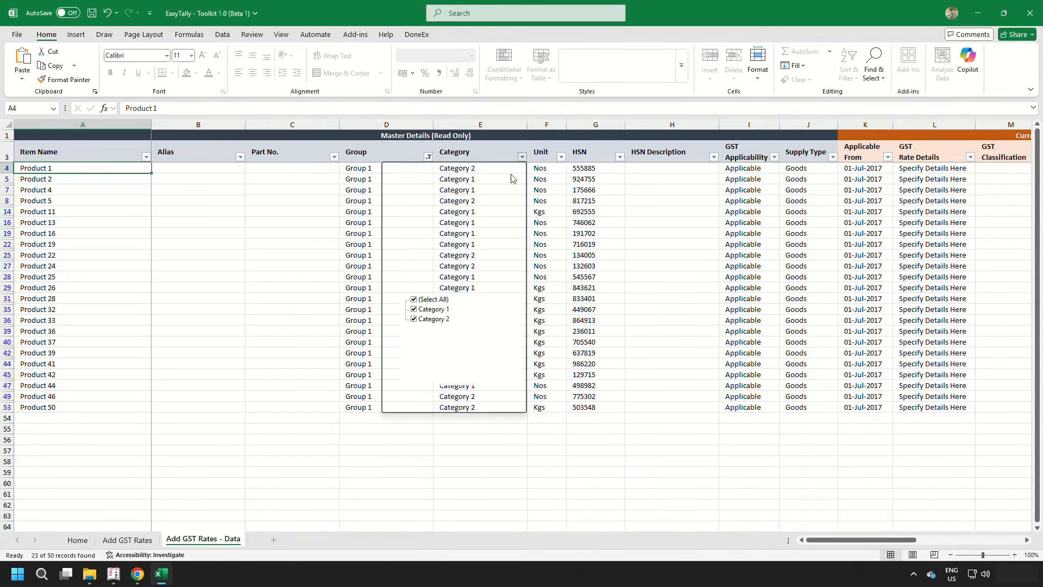
left_click(418, 300)
left_click(423, 320)
left_click(478, 397)
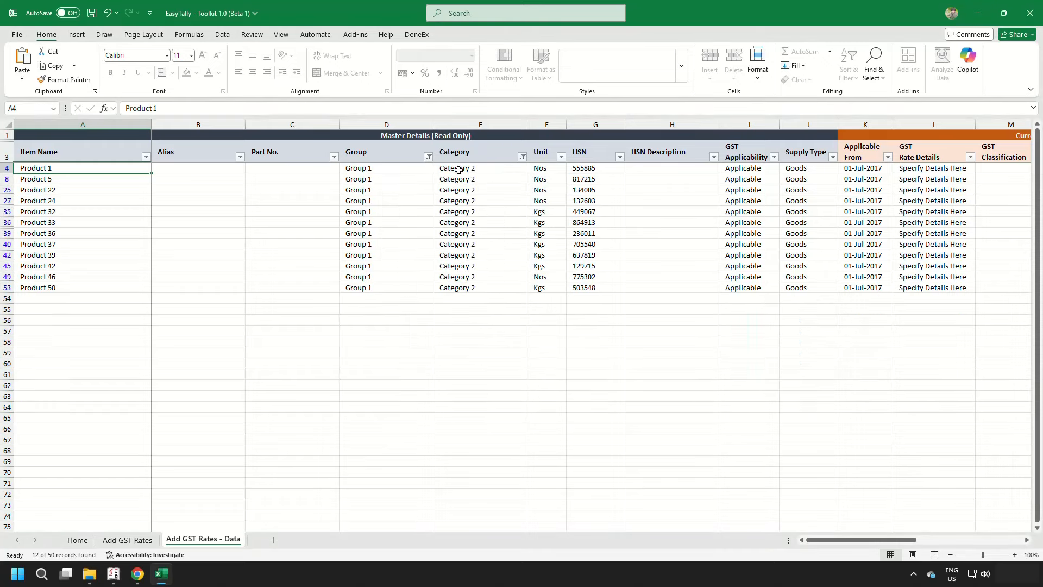
- Clear the filters on the Group and Category columns
left_click(428, 157)
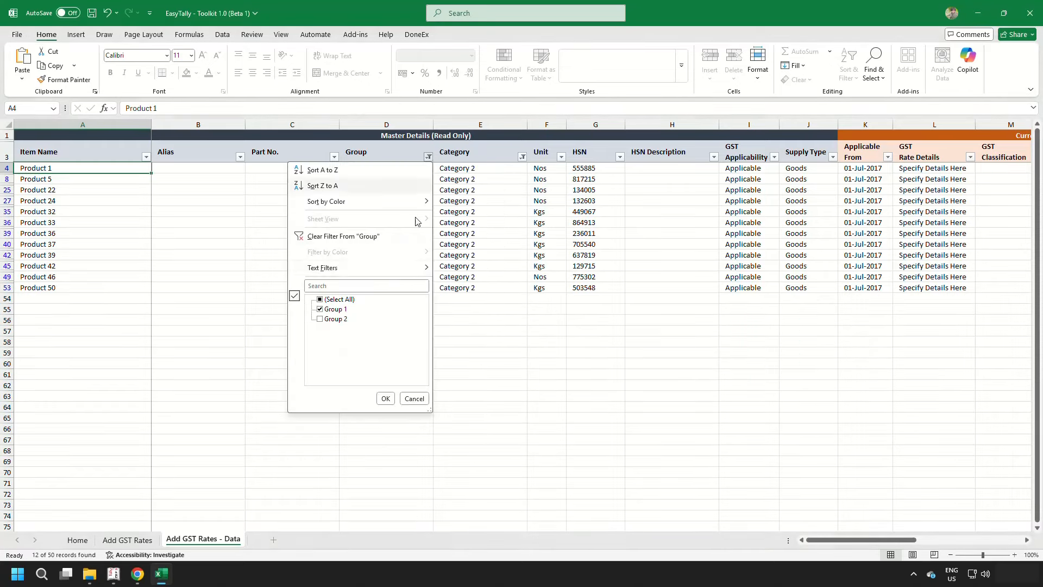
left_click(343, 236)
left_click(522, 156)
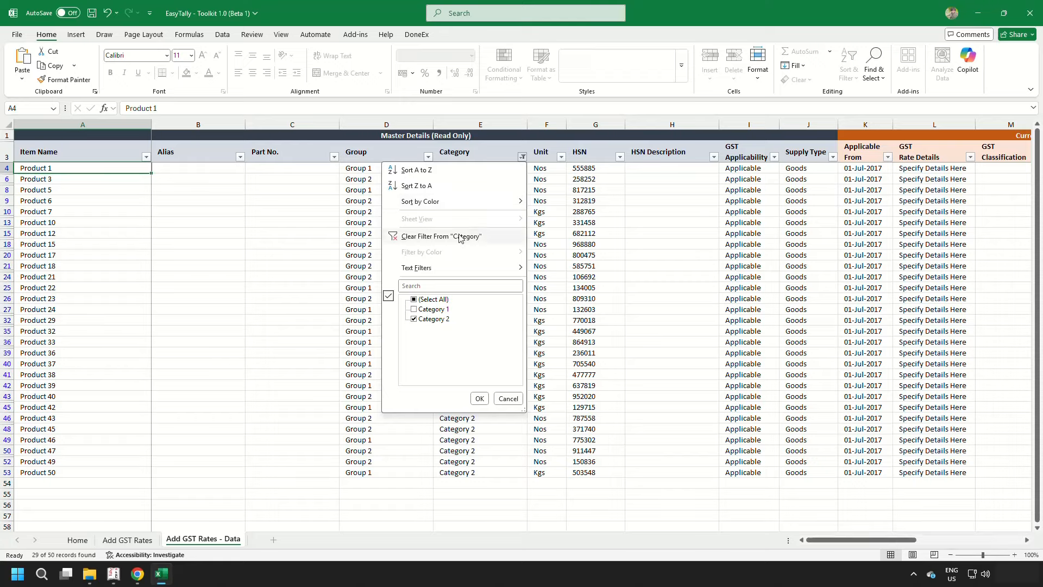
left_click(460, 236)
- Filter the stock items to those whose current GST rate is 12
left_click_drag(896, 543, 948, 540)
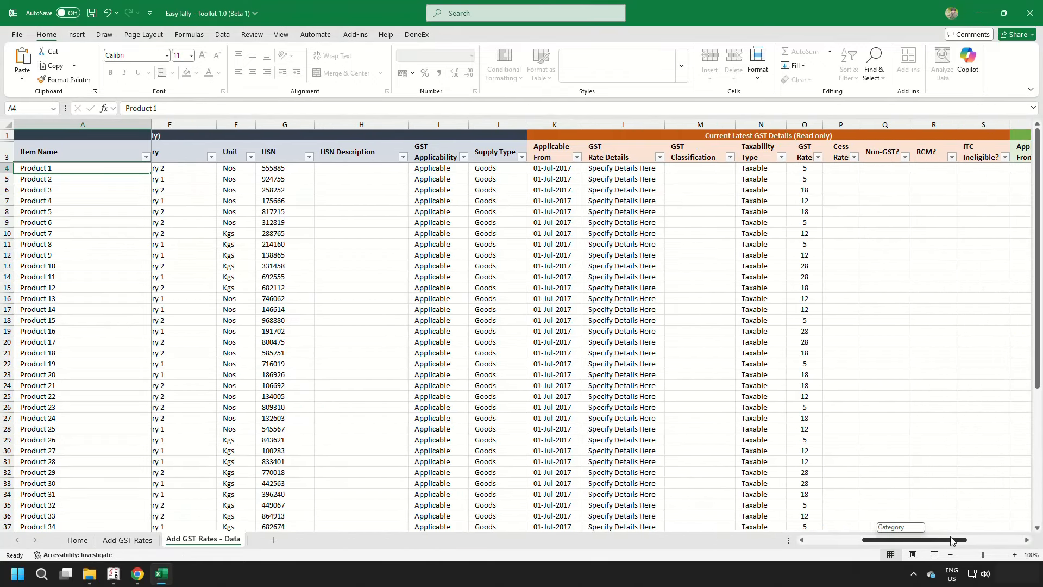
left_click(818, 157)
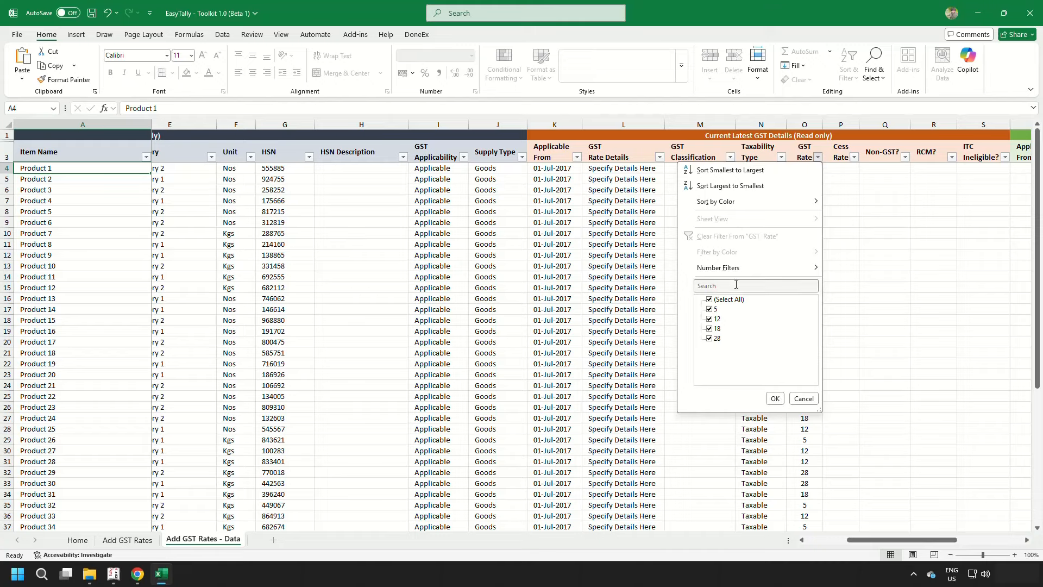
left_click(727, 300)
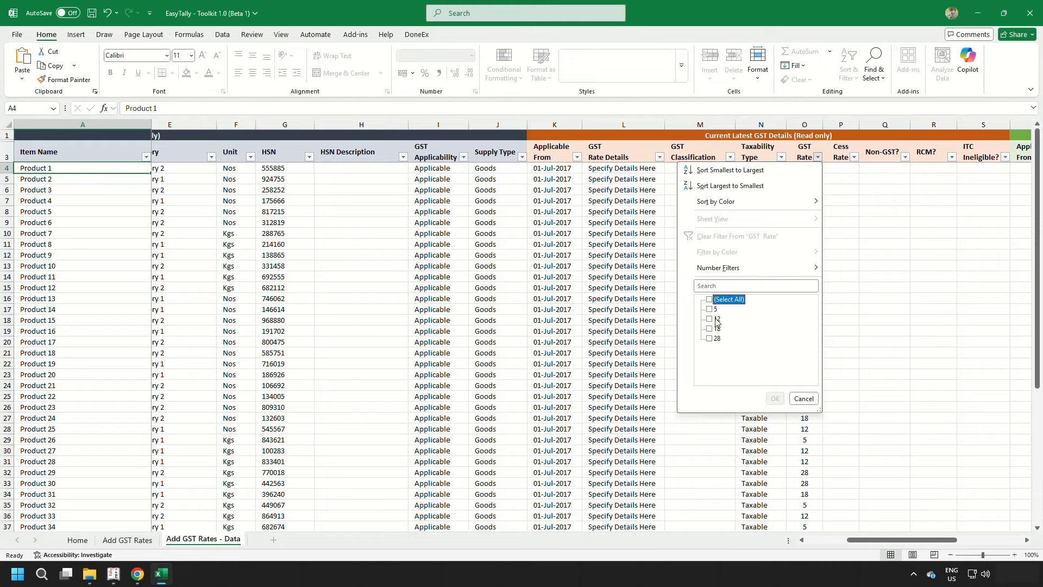
left_click(716, 319)
left_click(774, 398)
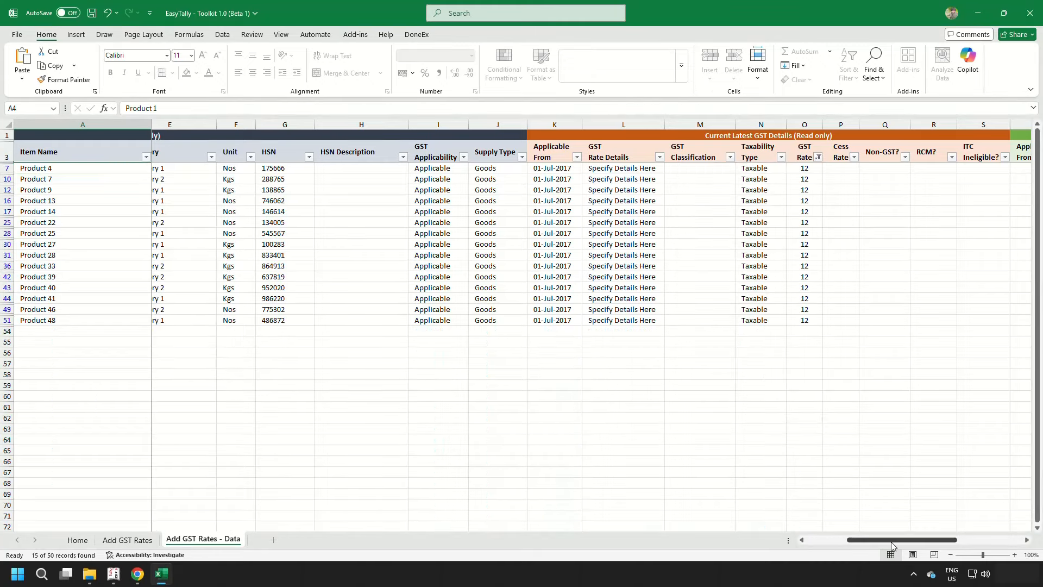
- Enter 22-9-2025 as the new Applicable From date for all filtered stock items, Product 4 through Product 48
left_click_drag(896, 539, 954, 539)
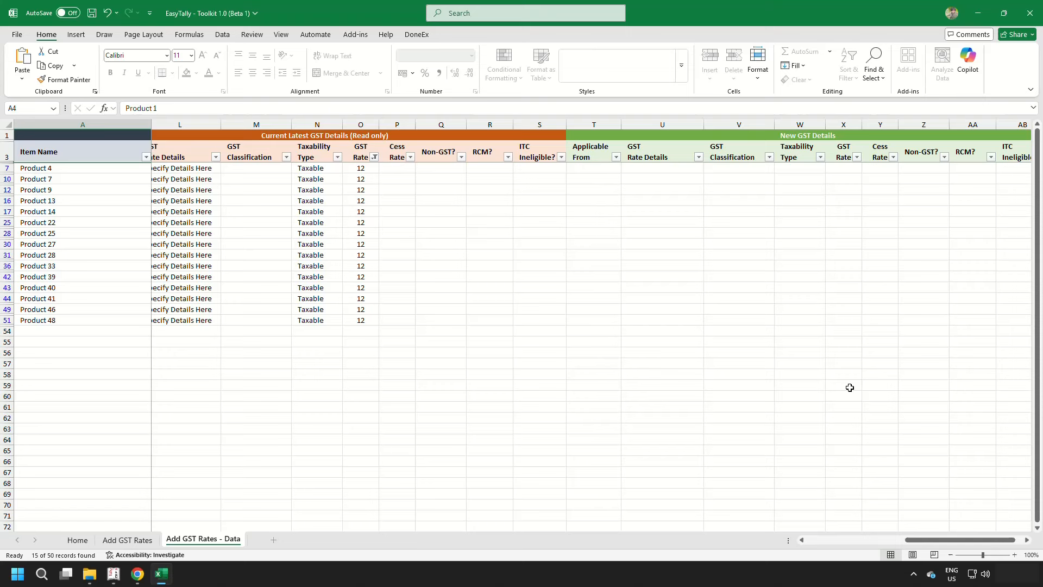
left_click(605, 169)
type("2")
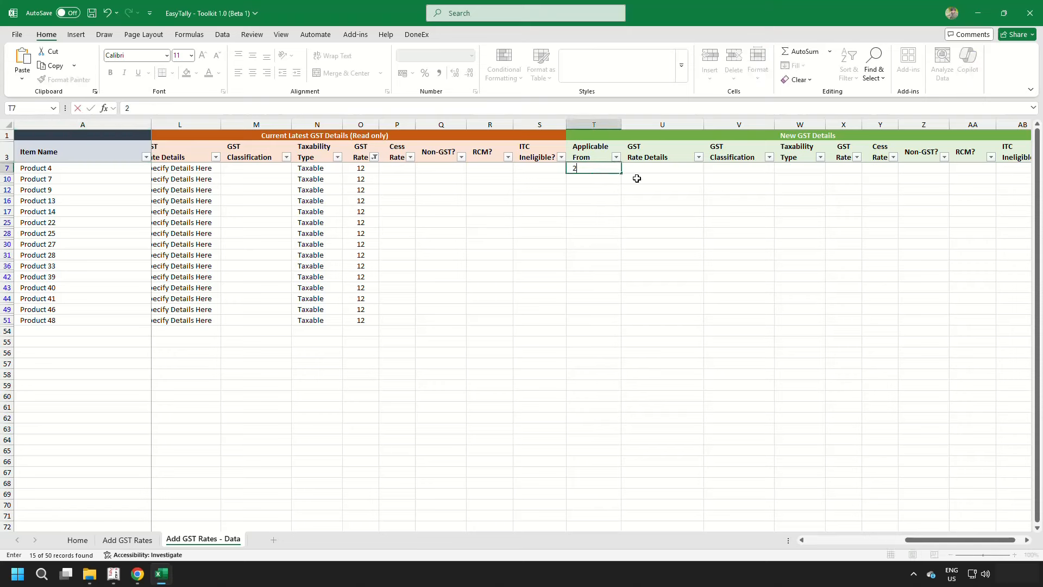
type("2-9-2025")
key("Return")
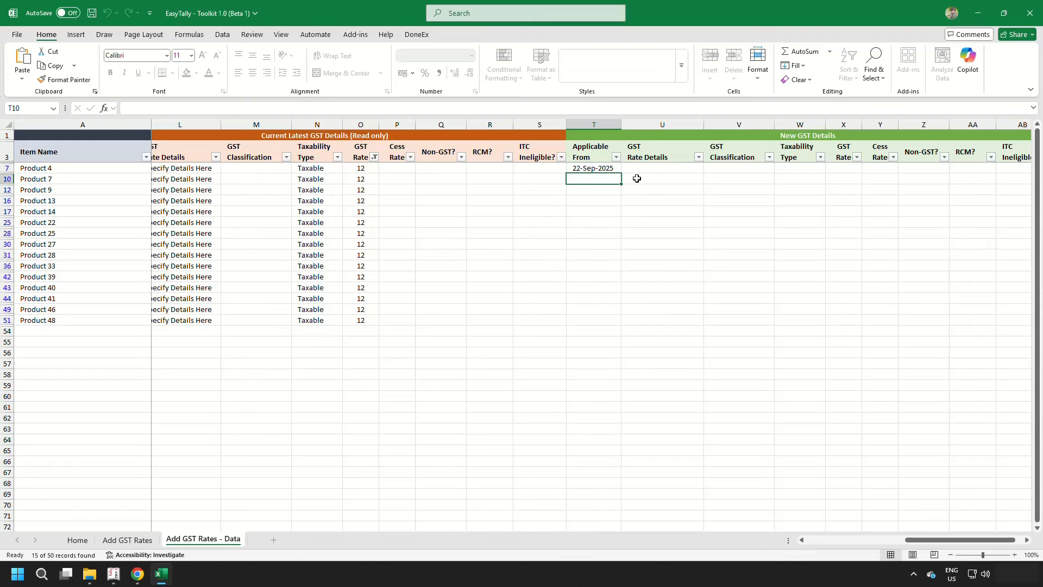
key("Up")
key("shift+Down")
key("shift+Down")
key("shift+Down")
key("shift+Down")
key("shift+Down")
key("shift+Down")
key("shift+Down")
key("shift+Down")
key("shift+Down")
key("shift+Down")
key("shift+Down")
key("shift+Down")
key("shift+Down")
key("shift+Down")
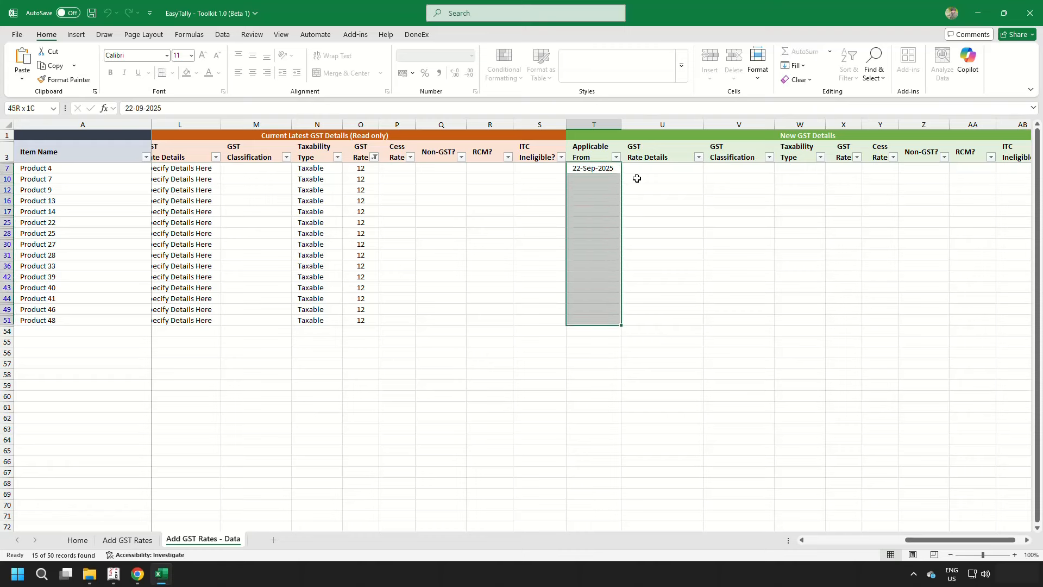
key("ctrl+d")
key("Up")
key("Down")
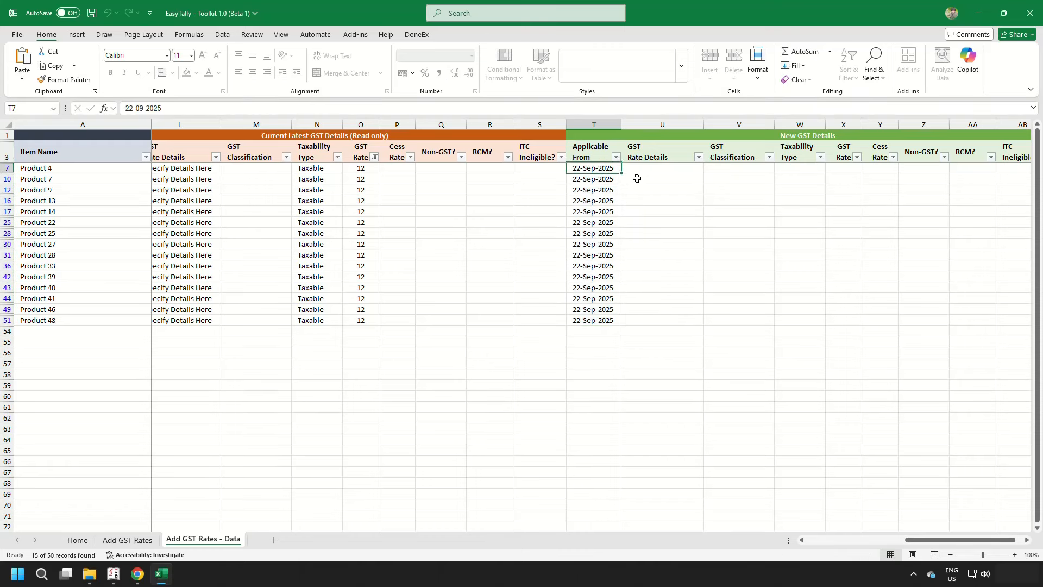
- Set the new Taxability Type to Taxable for all filtered stock items, Product 4 through Product 48
key("Right")
key("Right")
key("Right")
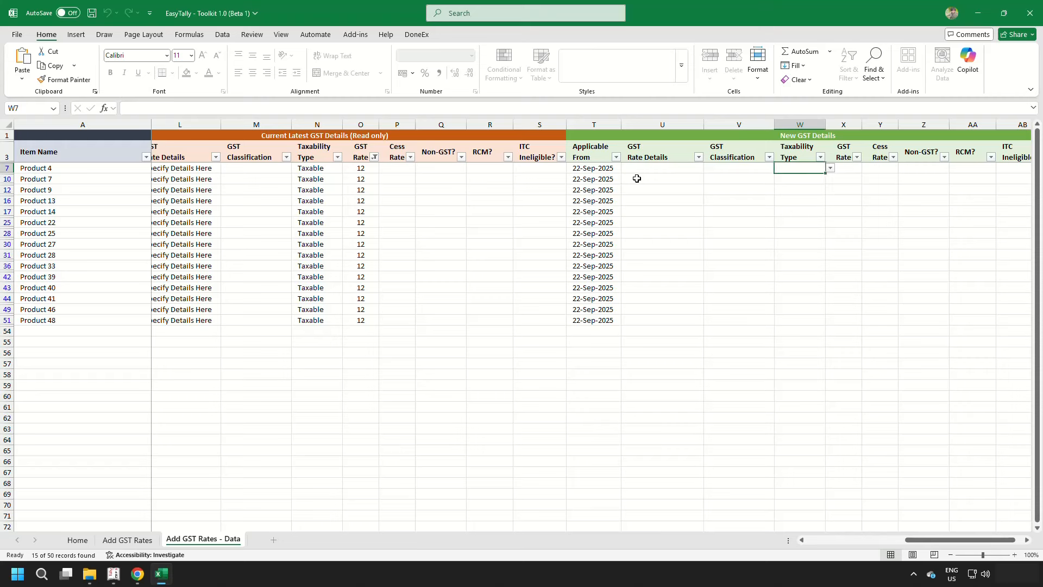
key("alt+Down")
key("Down")
key("Down")
key("Down")
key("Return")
key("shift+Down")
key("shift+Down")
key("shift+Down")
key("shift+Down")
key("shift+Down")
key("shift+Down")
key("shift+Down")
key("shift+Down")
key("shift+Down")
key("shift+Down")
key("shift+Down")
key("shift+Down")
key("shift+Down")
key("shift+Down")
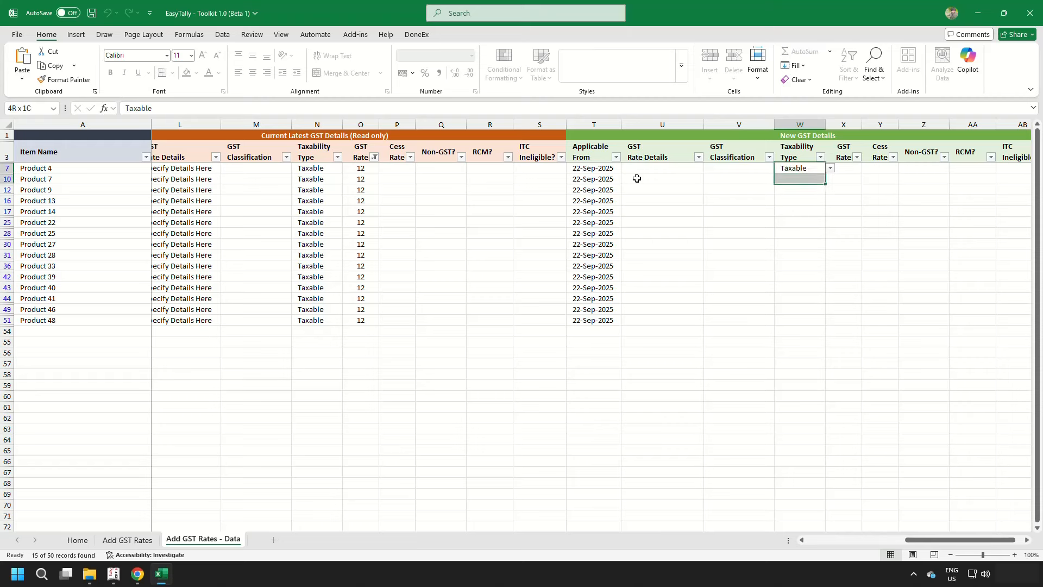
key("ctrl+d")
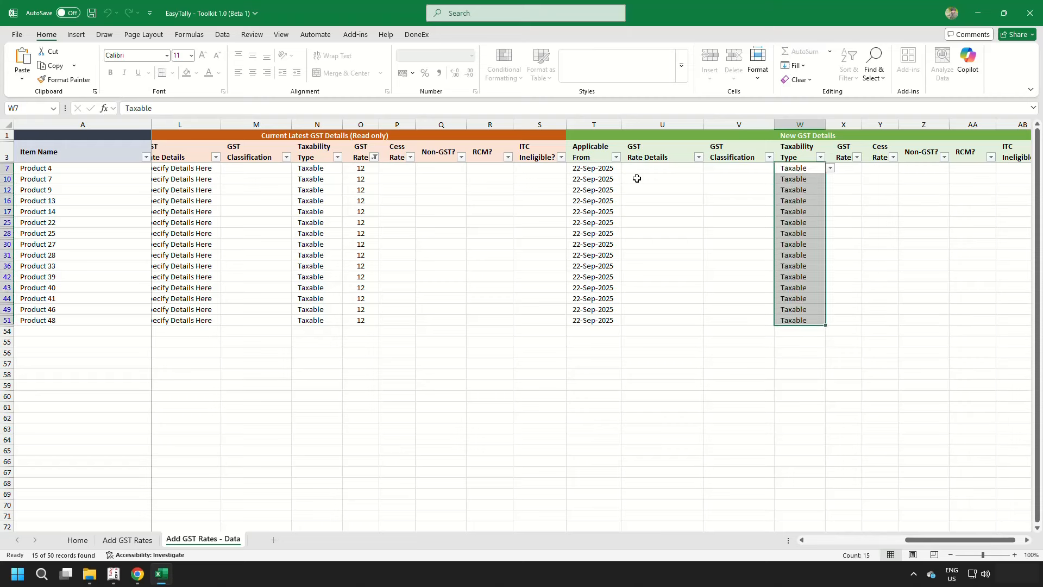
- Set the new GST Rate to 5 for all filtered stock items, Product 4 through Product 48
key("Right")
type("5")
key("Return")
key("Left")
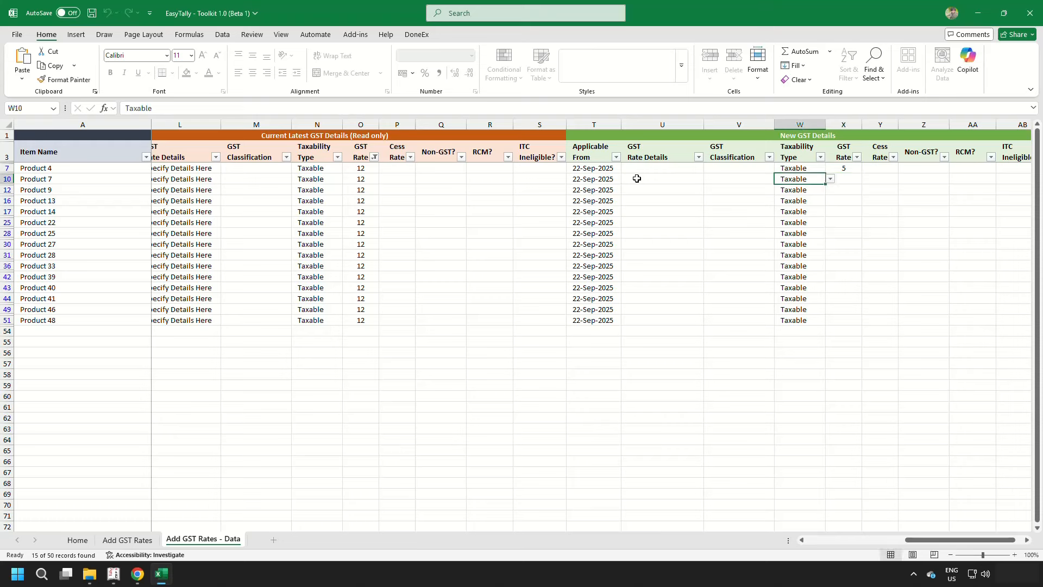
key("Up")
key("Right")
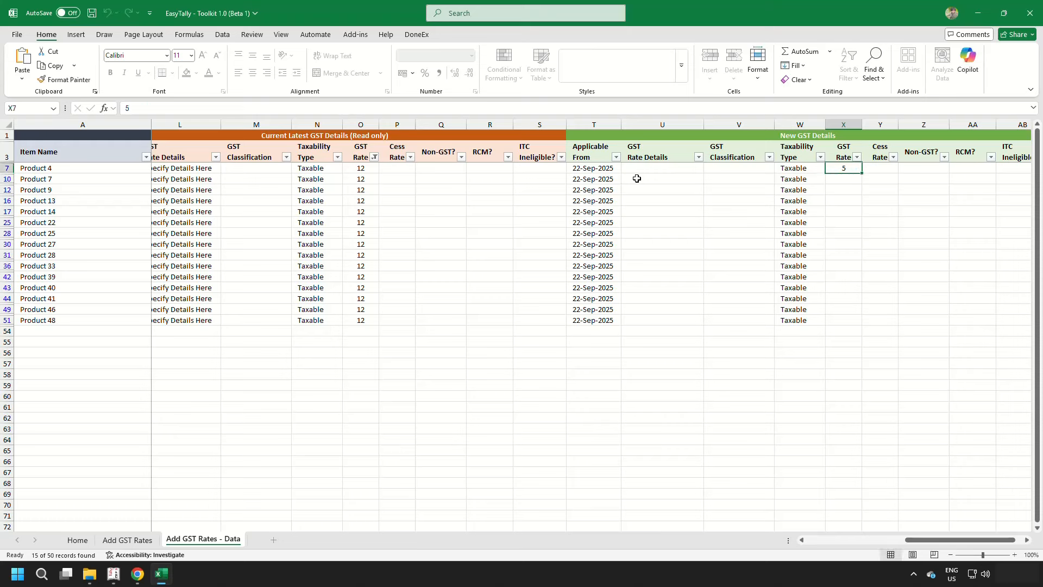
key("shift+Down")
key("shift+Down")
key("shift+Down")
key("shift+Down")
key("shift+Down")
key("shift+Down")
key("shift+Down")
key("shift+Down")
key("shift+Down")
key("shift+Down")
key("shift+Down")
key("shift+Down")
key("shift+Down")
key("shift+Down")
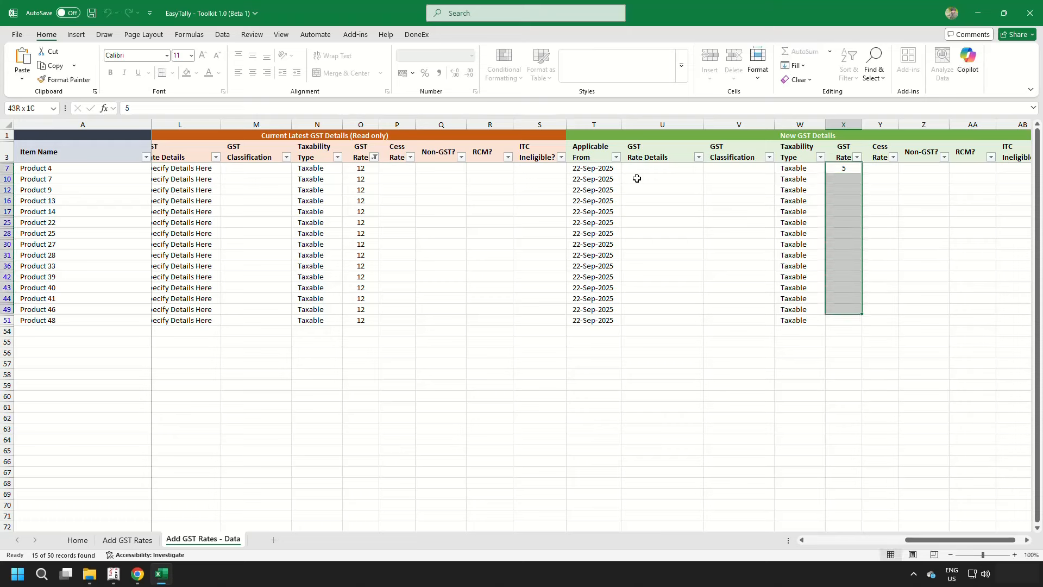
key("ctrl+d")
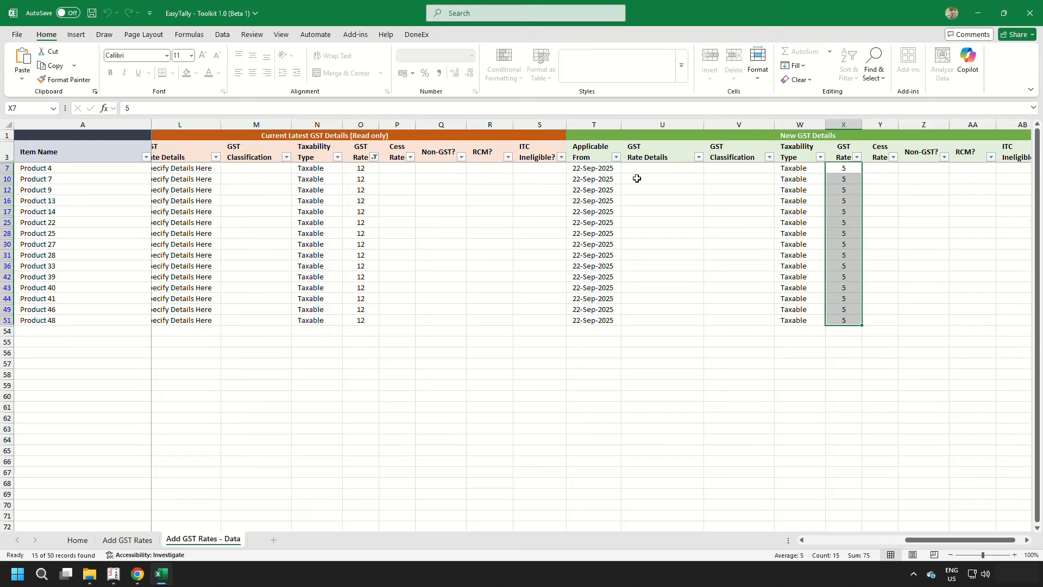
key("Right")
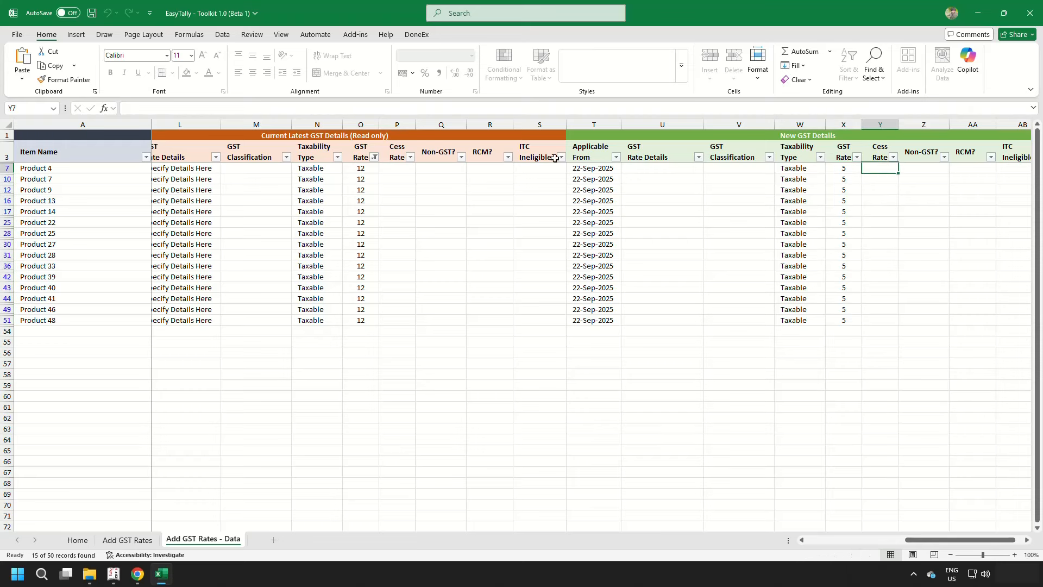
- Change the current GST Rate filter to show only the stock items with rate 28
left_click(374, 157)
left_click(266, 319)
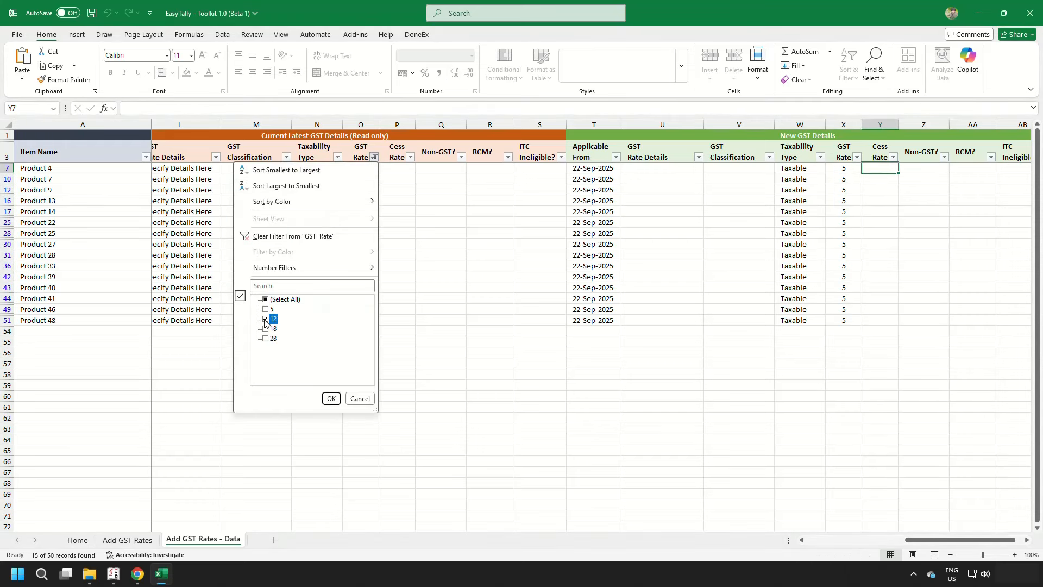
left_click(266, 338)
left_click(329, 399)
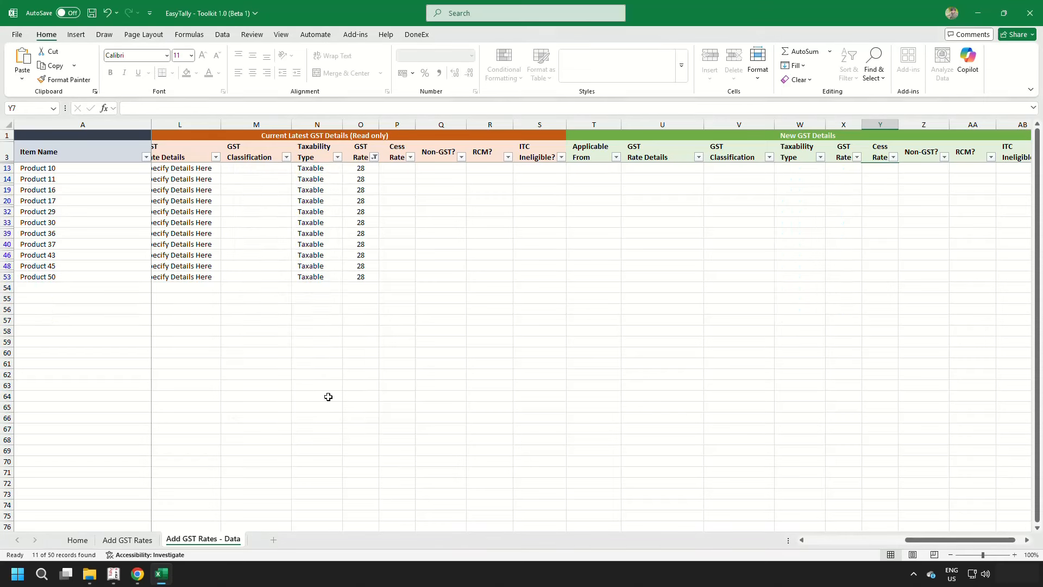
- Enter 22-9-2025 as the new Applicable From date for all filtered stock items, Product 10 through Product 50
left_click(603, 168)
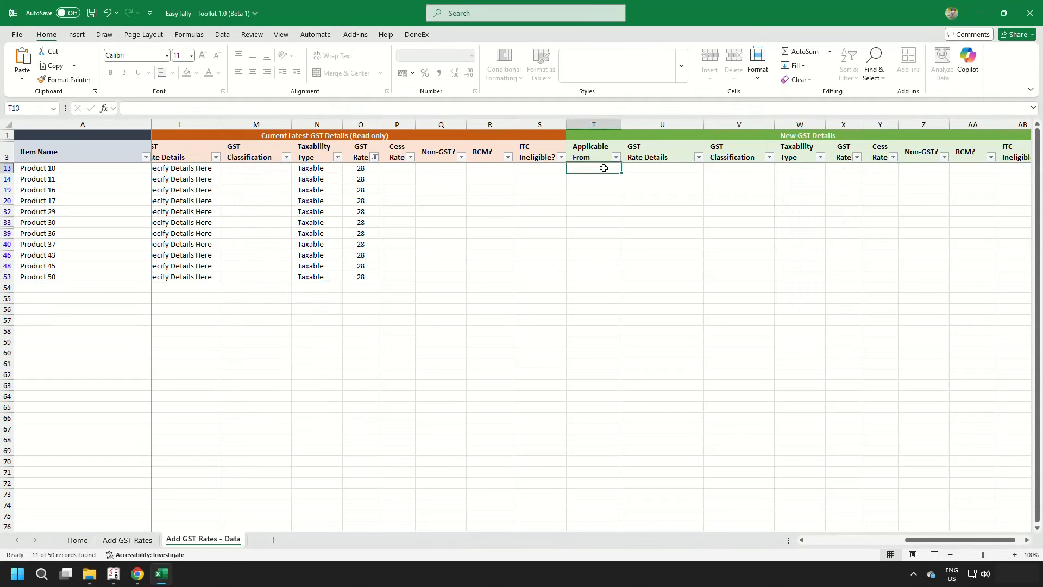
type("22-9-2025")
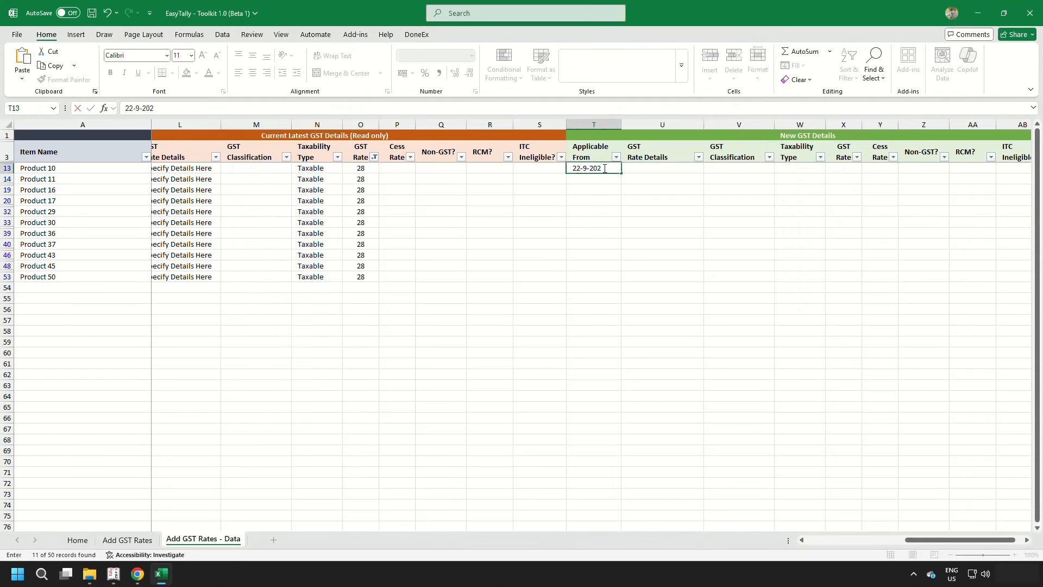
key("Return")
left_click(605, 168)
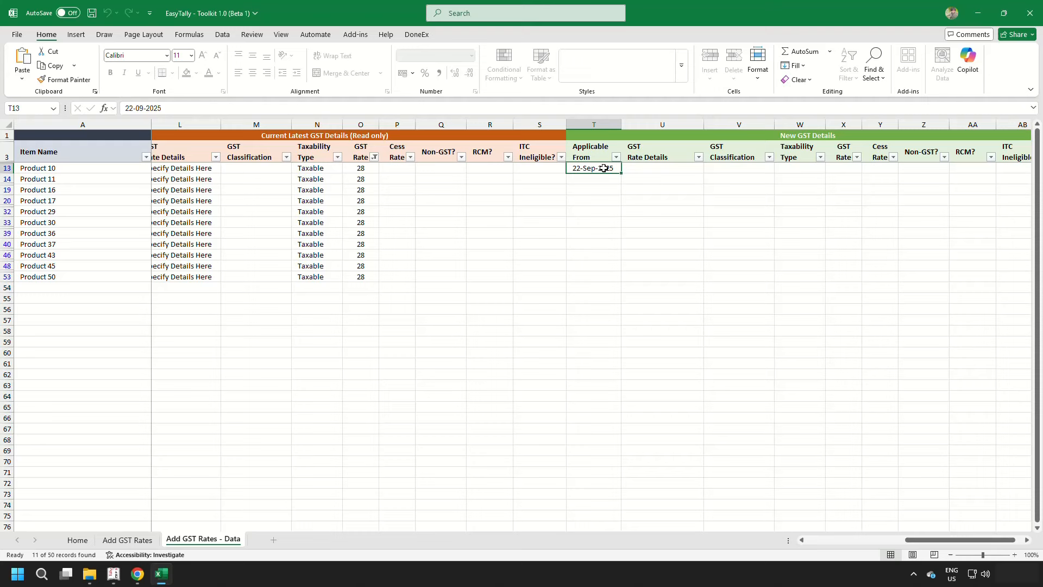
left_click(598, 281, "shift")
key("ctrl+d")
- Set the new Taxability Type of Product 10 to Taxable
key("Up")
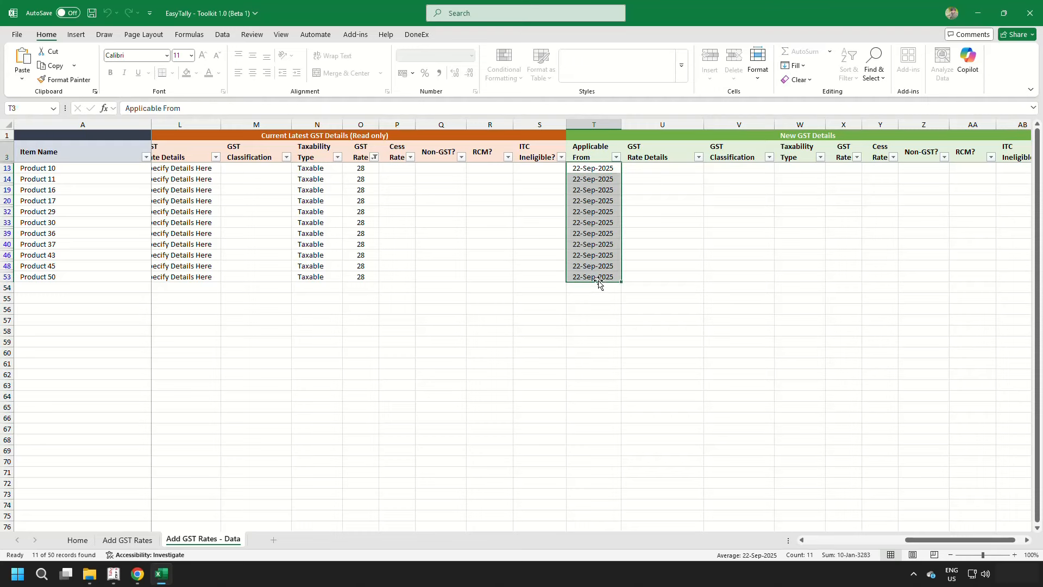
key("Right")
key("Right")
key("Right")
key("Down")
key("alt+Down")
key("Down")
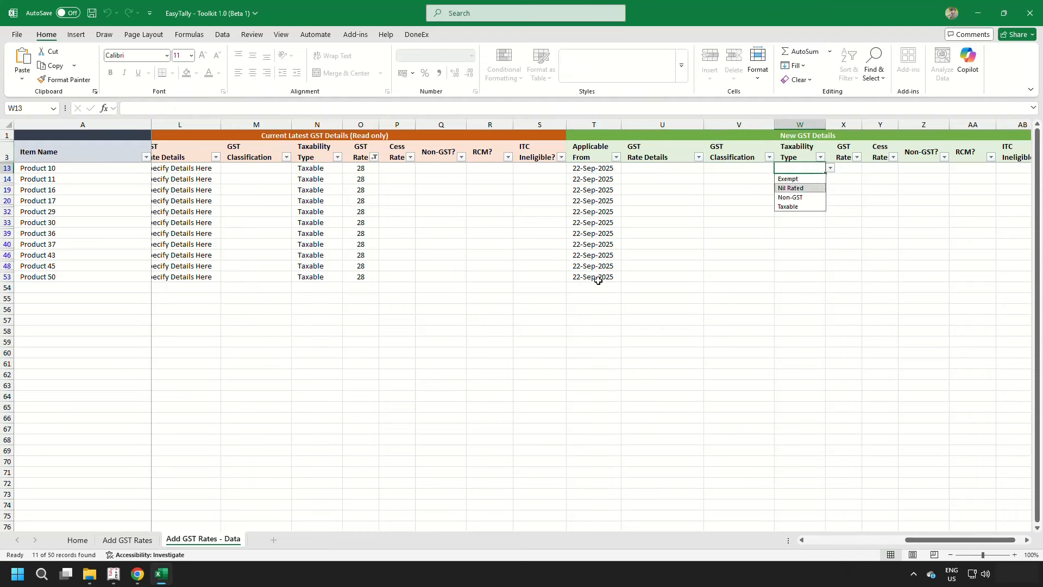
key("Down")
key("Down")
key("Return")
- Set Product 10's new GST Rate to 18 and fill its Taxability Type and rate down through Product 50
key("Right")
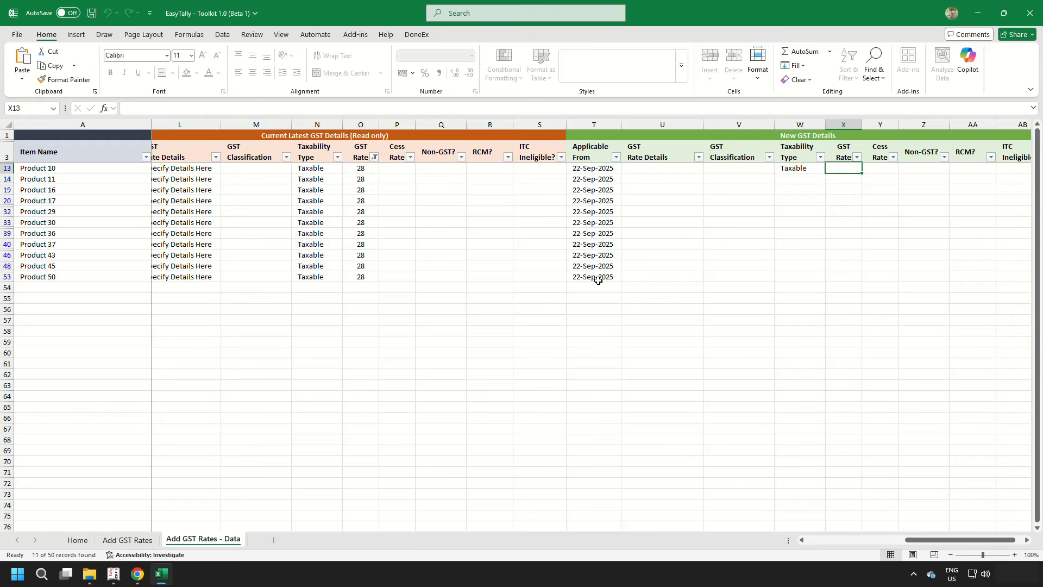
type("18")
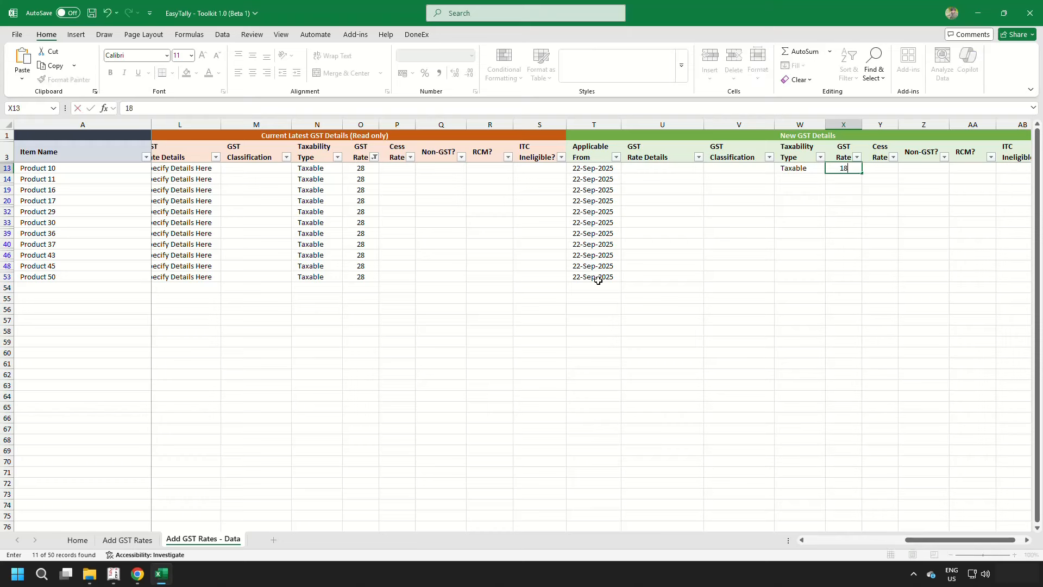
key("Return")
key("Up")
key("Left")
key("shift+Right")
key("shift+Down")
key("shift+Down")
key("shift+Down")
key("shift+Down")
key("shift+Down")
key("shift+Down")
key("shift+Down")
key("shift+Down")
key("shift+Down")
key("shift+Down")
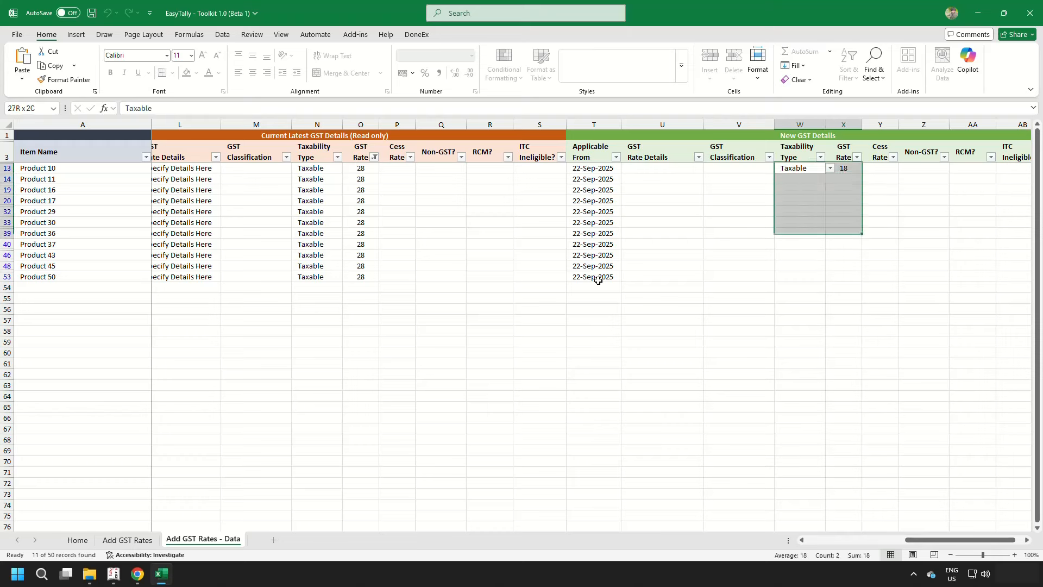
key("ctrl+d")
key("Right")
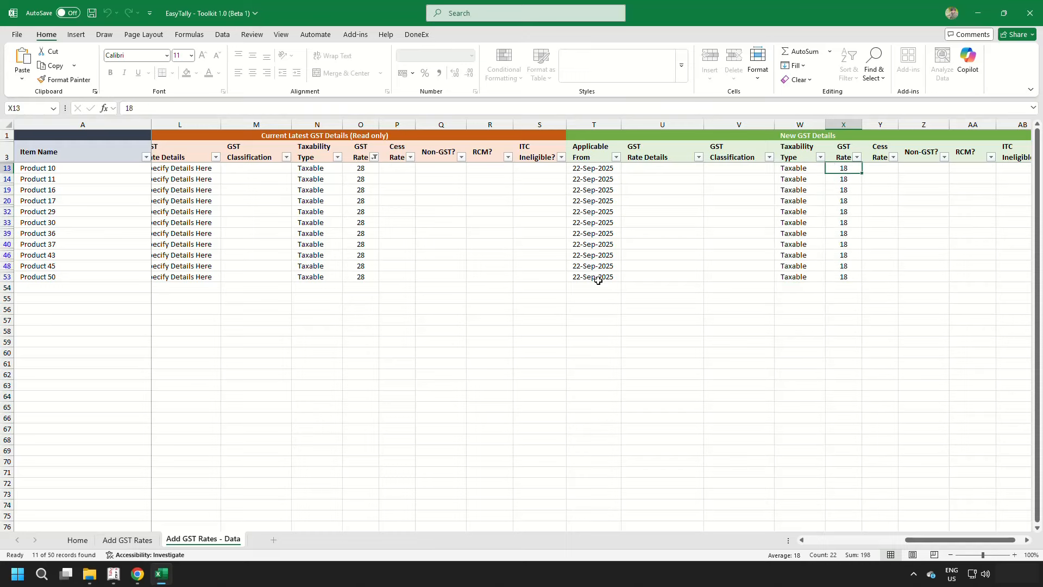
- Generate the new GST rates XML from the Master stock items file and save it as Master - Add New GST Rates
key("Right")
key("ctrl+Left")
key("ctrl+Left")
key("ctrl+Left")
key("ctrl+Left")
key("ctrl+Left")
key("ctrl+Left")
key("ctrl+Left")
key("ctrl+Left")
key("ctrl+Left")
key("ctrl+Left")
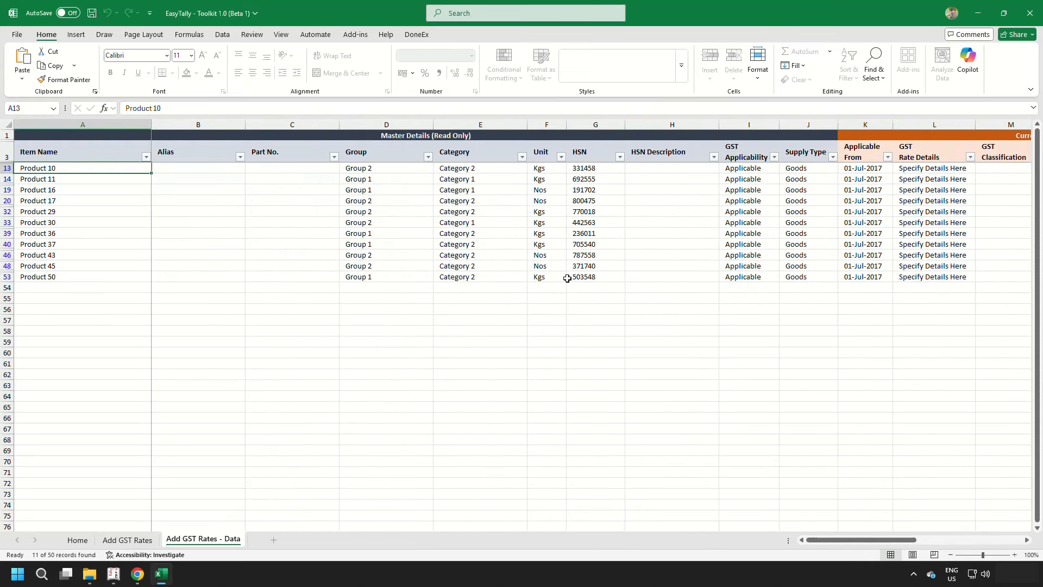
left_click(146, 540)
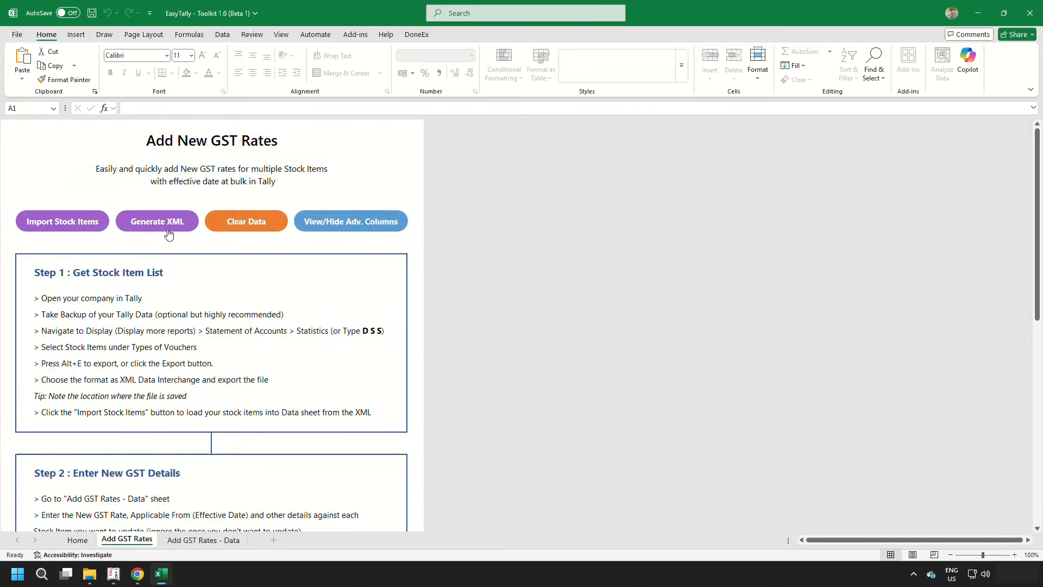
left_click(168, 231)
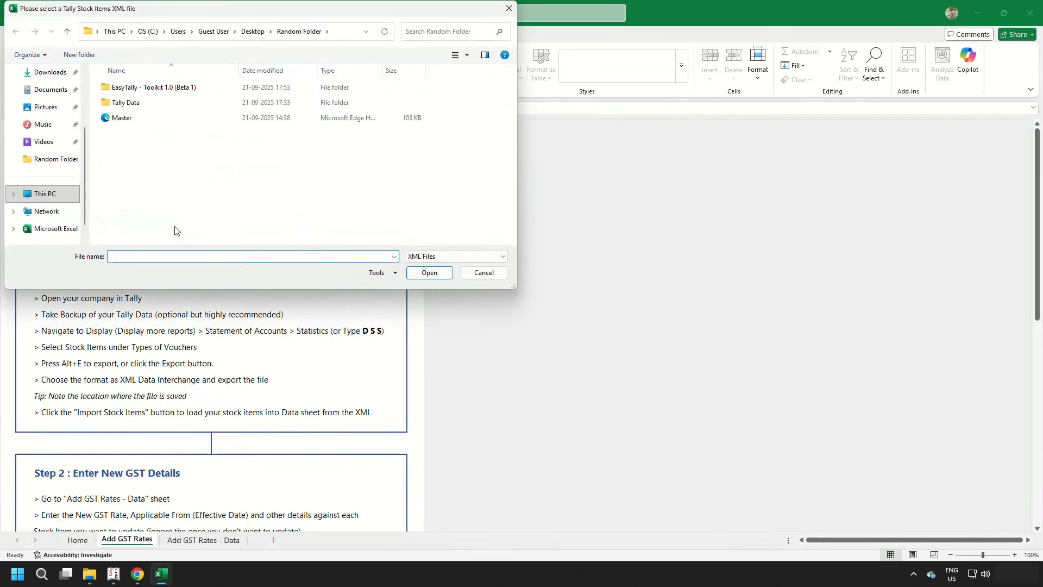
left_click(125, 124)
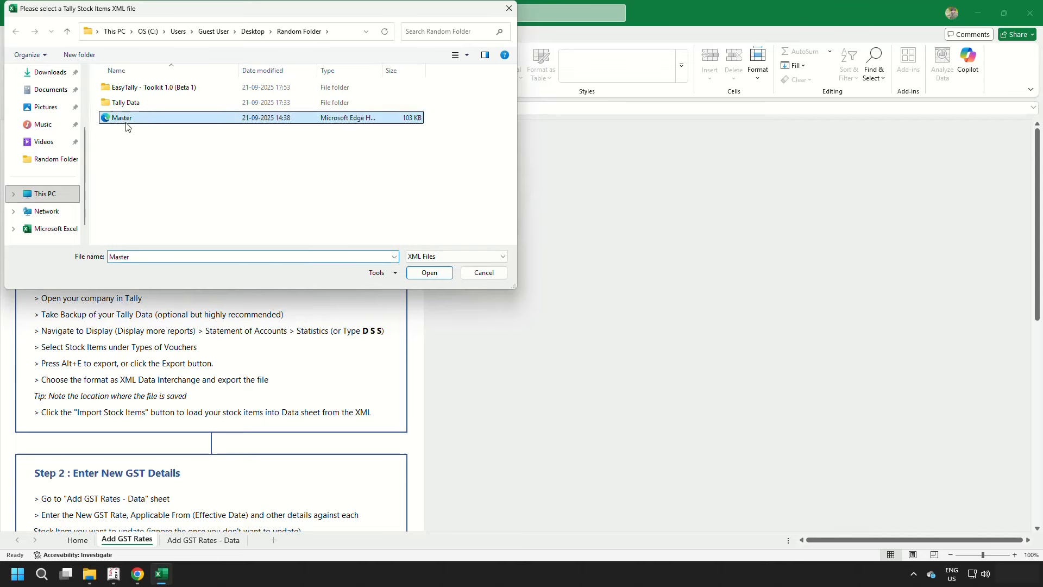
left_click(425, 272)
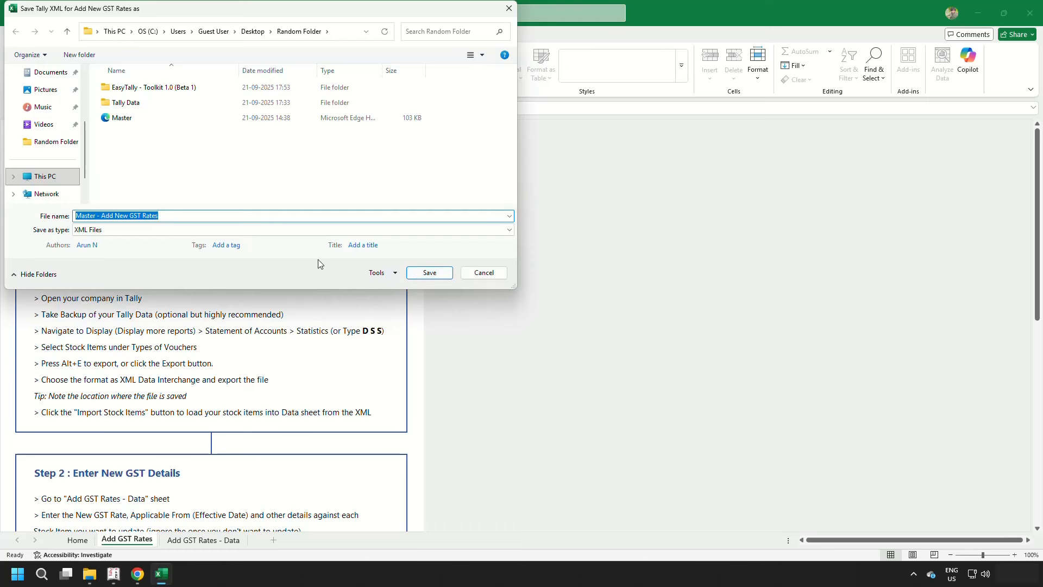
left_click(103, 215)
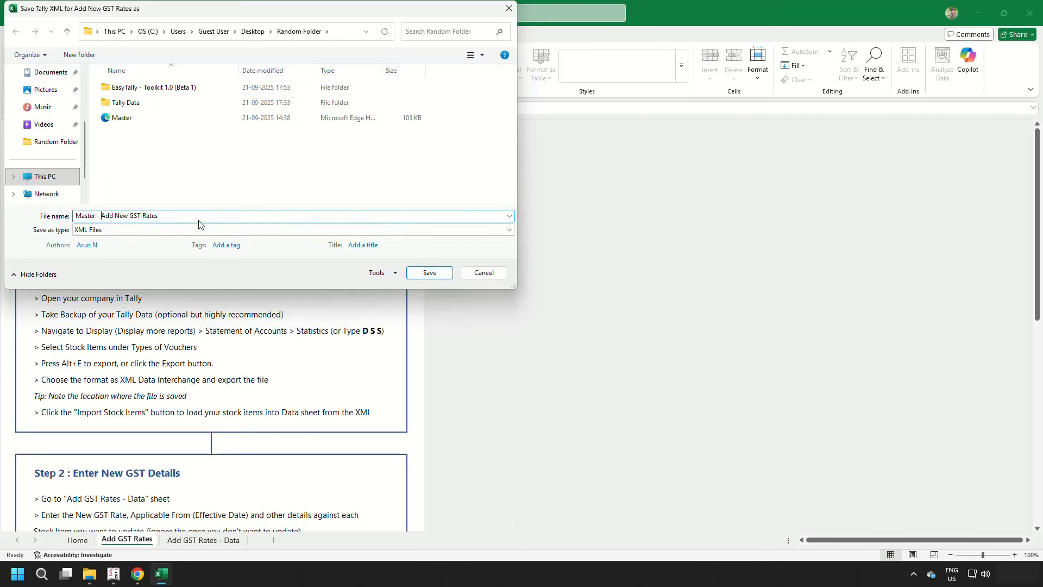
left_click(441, 276)
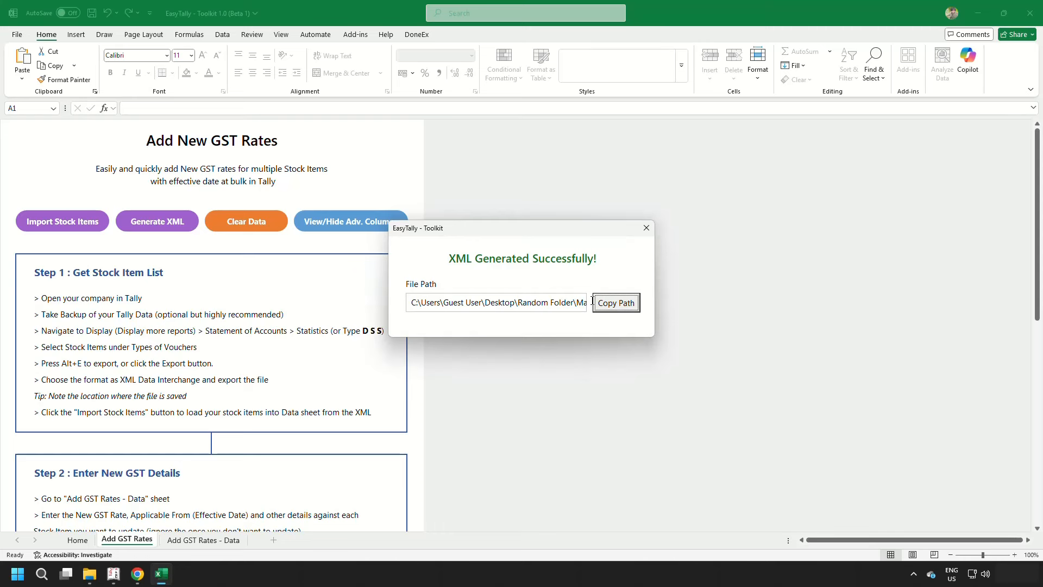
- Copy the generated XML's file path and switch to Tally.ERP 9
left_click(607, 303)
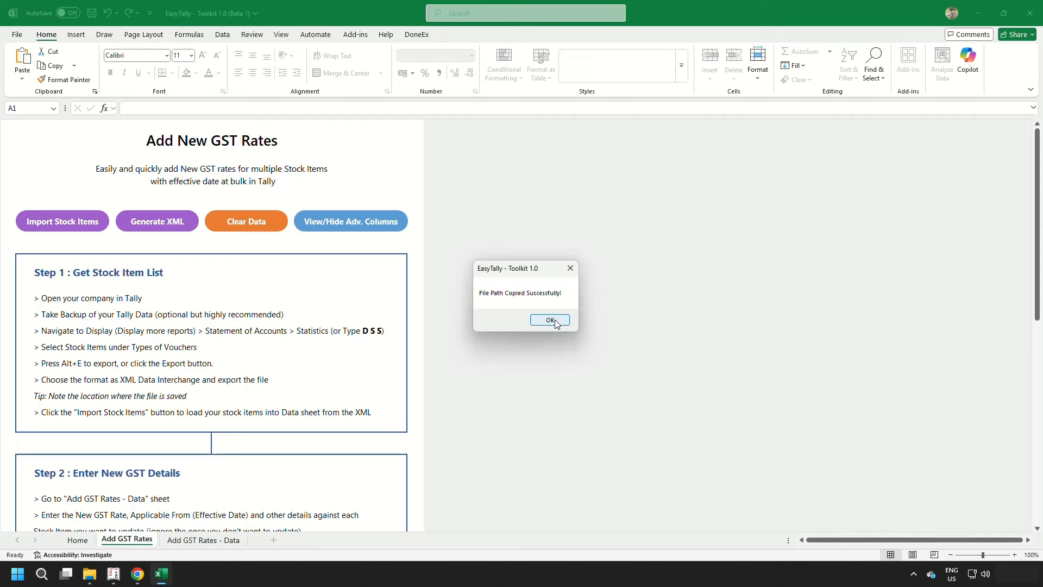
left_click(550, 320)
left_click(114, 577)
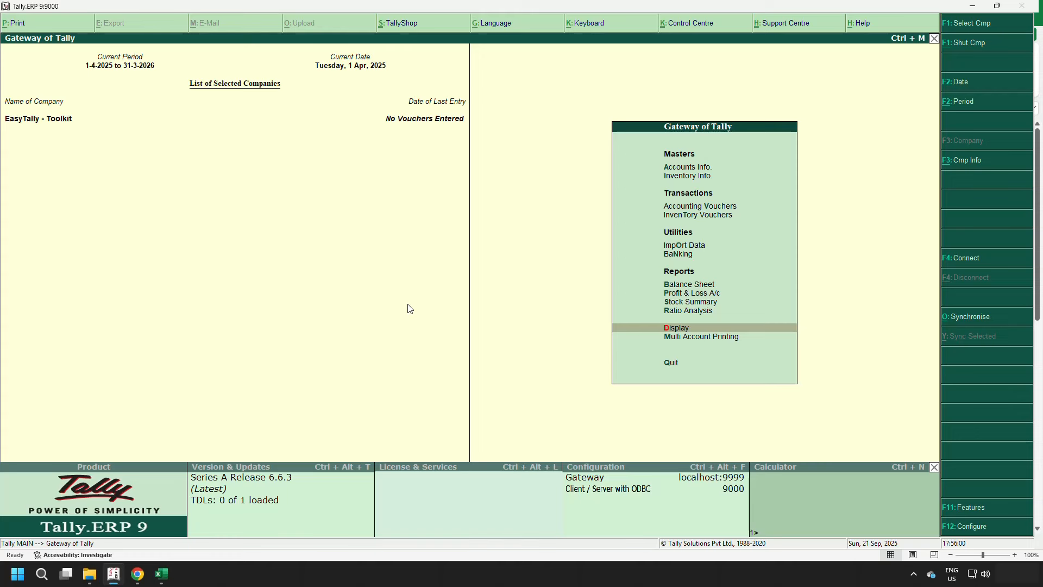
- Import masters from the copied Master - Add New GST Rates.xml path, treating existing entries as Modify with new data
key("o")
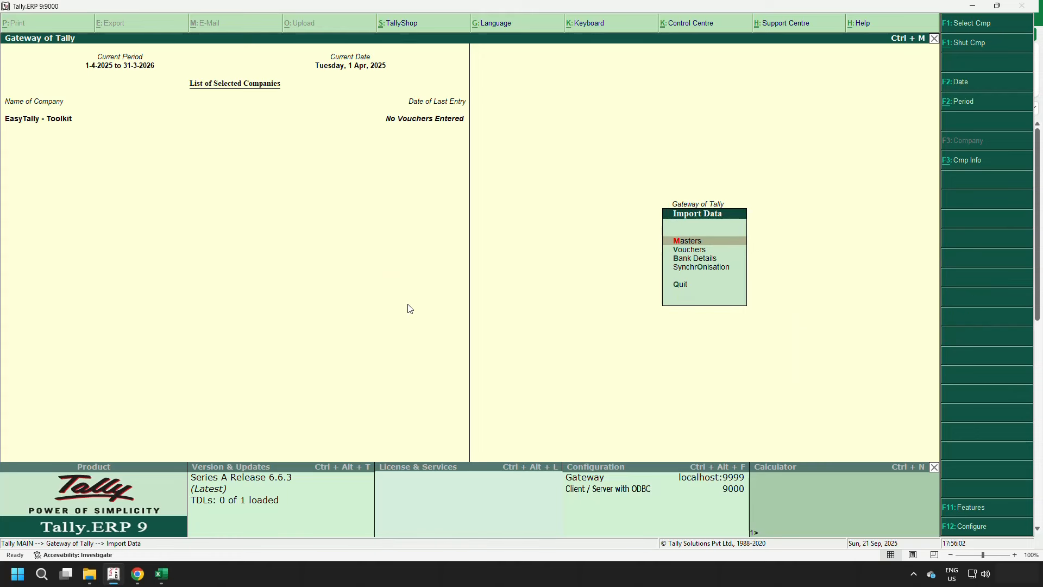
key("m")
key("ctrl+alt+v")
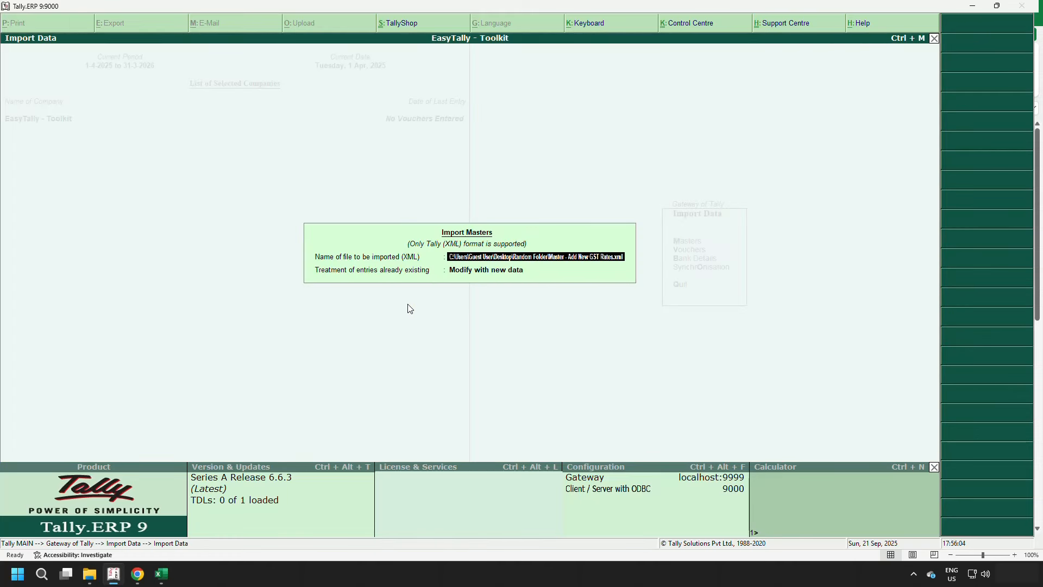
key("Return")
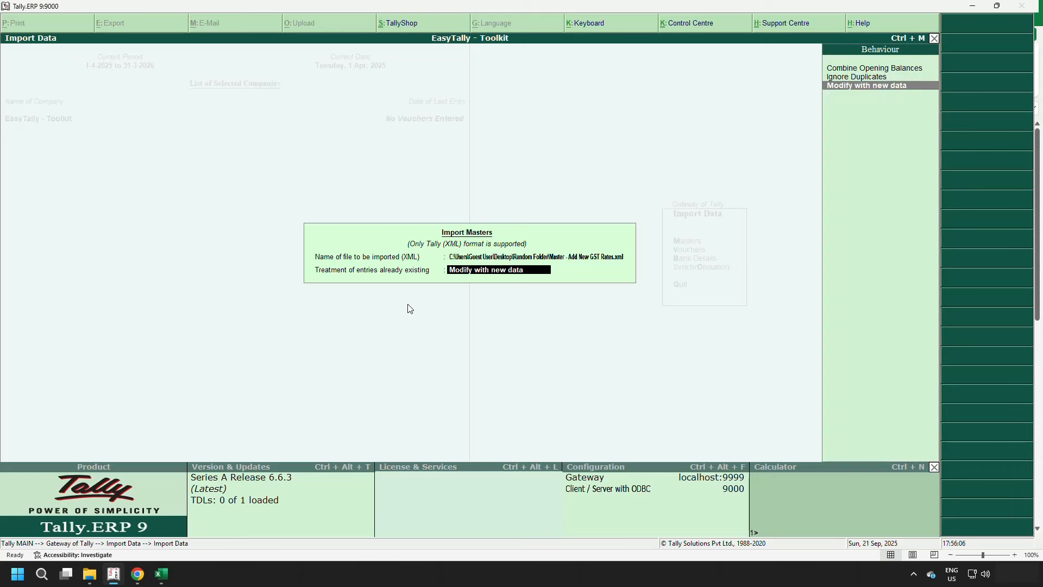
key("Up")
key("Up")
key("Down")
key("Down")
key("Return")
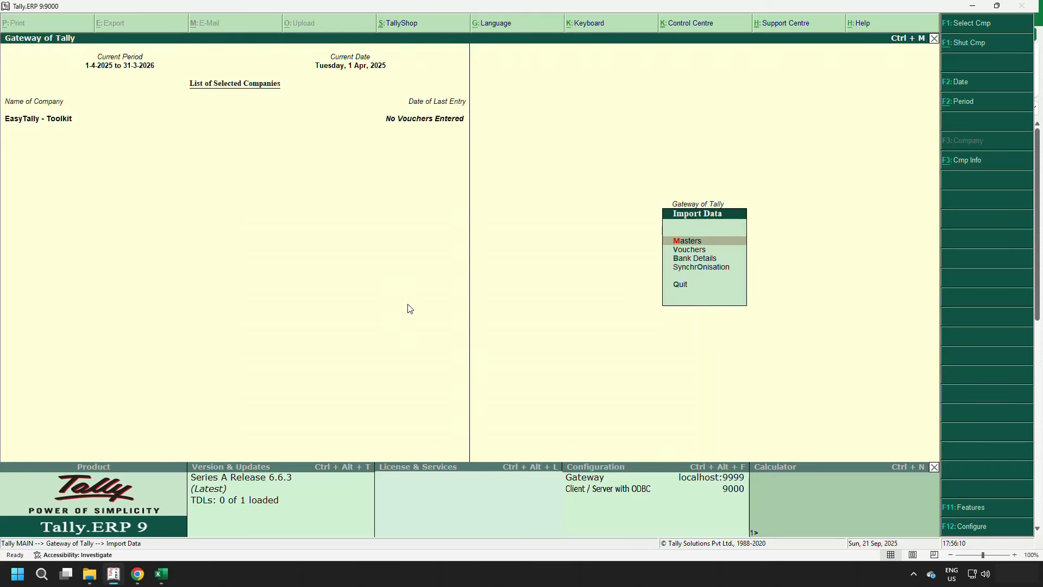
key("Escape")
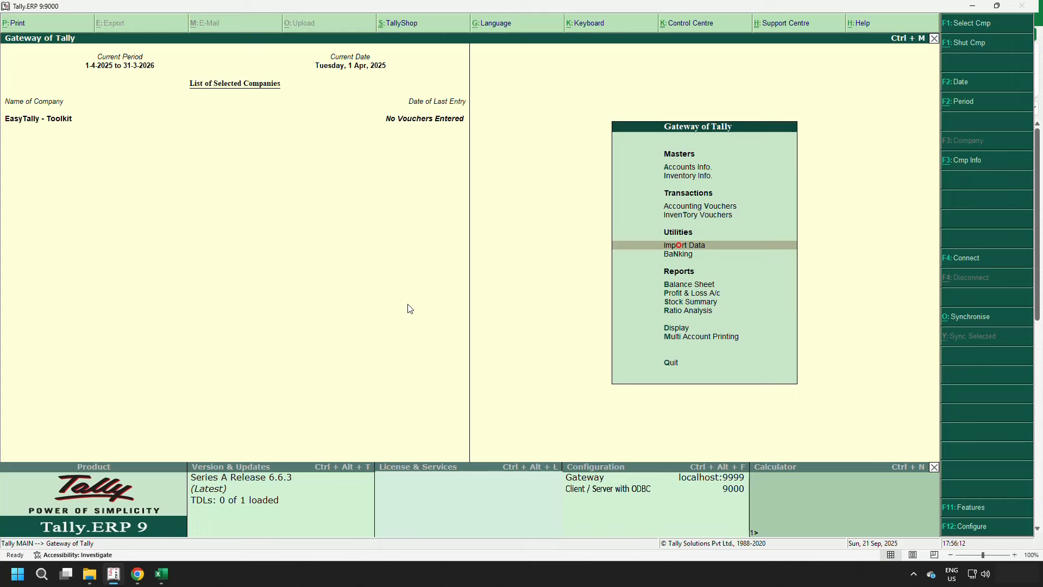
- Open the GST Rate Setup report from the statutory GST reports and show it in detail by stock item
key("d")
key("u")
key("g")
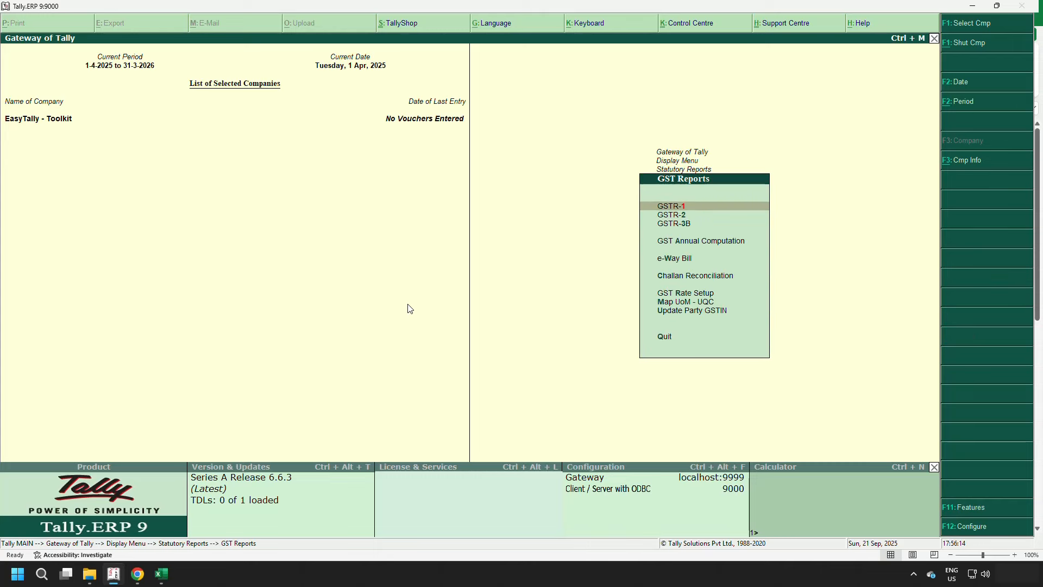
key("r")
key("alt+F1")
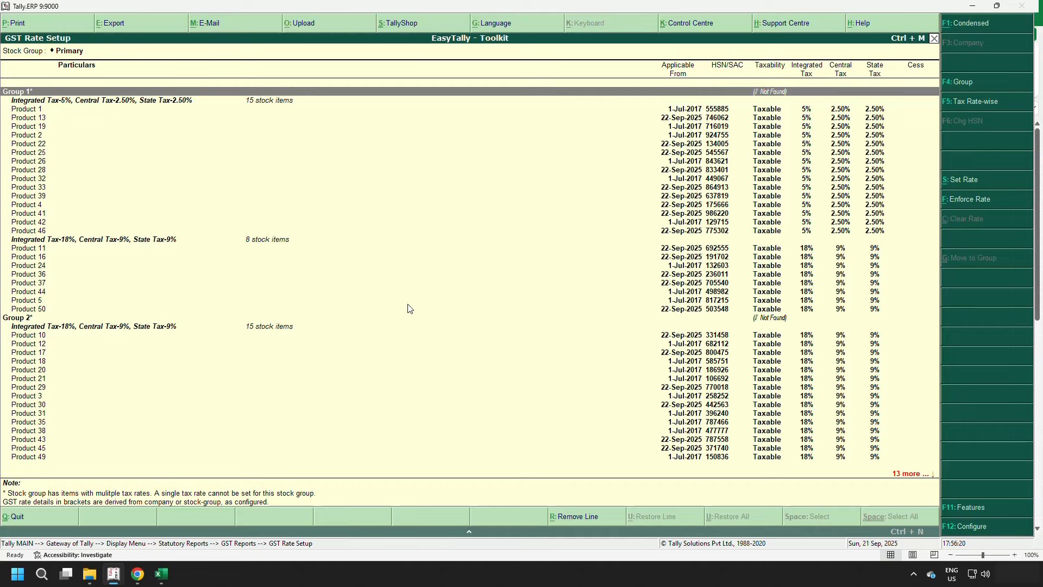
- Open the Product 11 stock item from Group 1 in the GST Rate Setup report
key("Down")
key("Down")
key("Down")
key("Down")
key("Down")
key("Down")
key("Down")
key("Down")
key("Down")
key("Down")
key("Down")
key("Down")
key("Down")
key("Down")
key("Down")
key("Down")
key("Down")
key("Down")
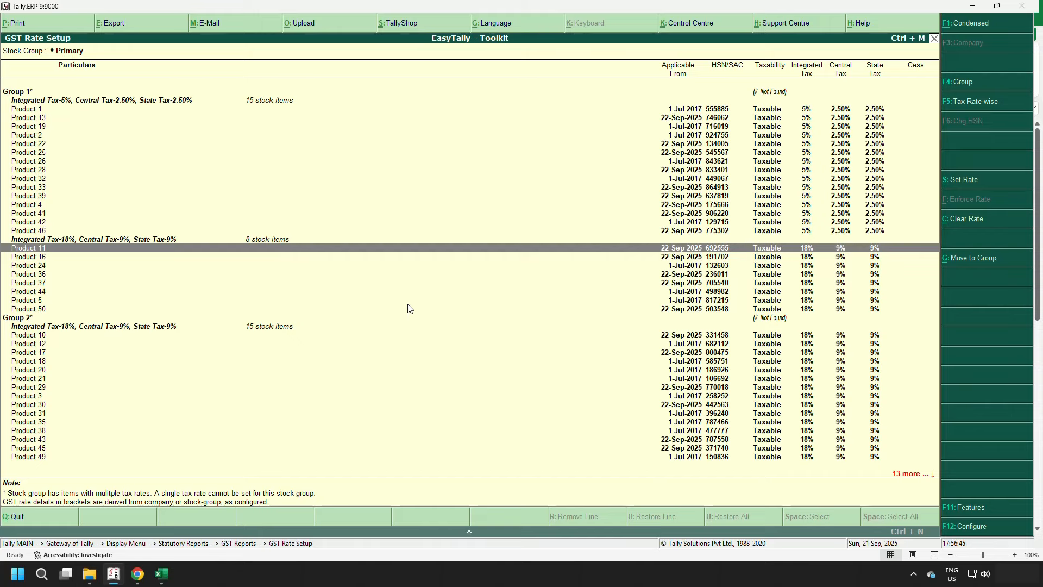
key("Return")
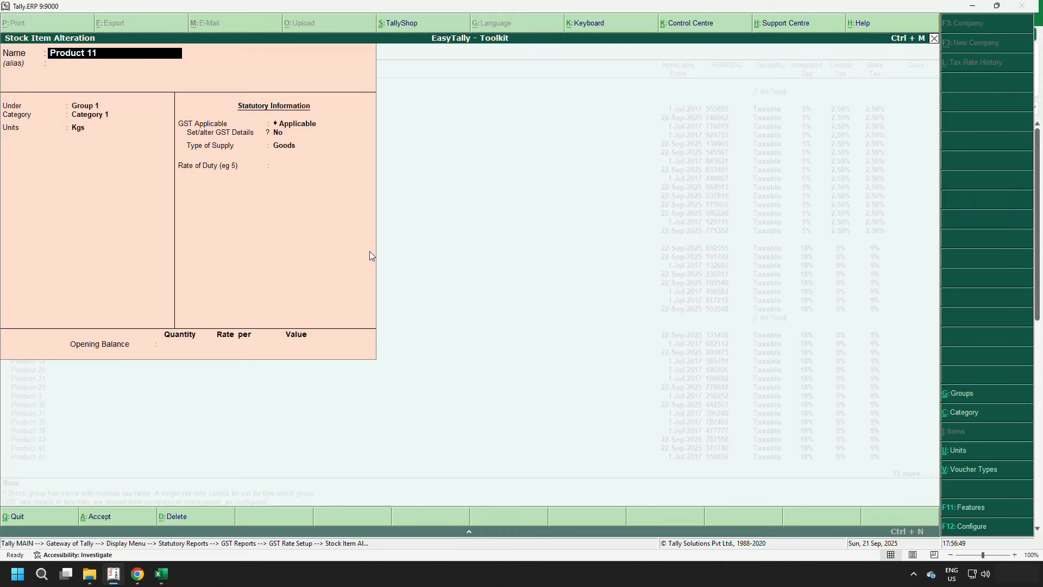
- Open Product 11's GST details by setting Set/alter GST Details to Yes, and view its tax rate history
key("Return")
key("Return")
key("Return")
key("Return")
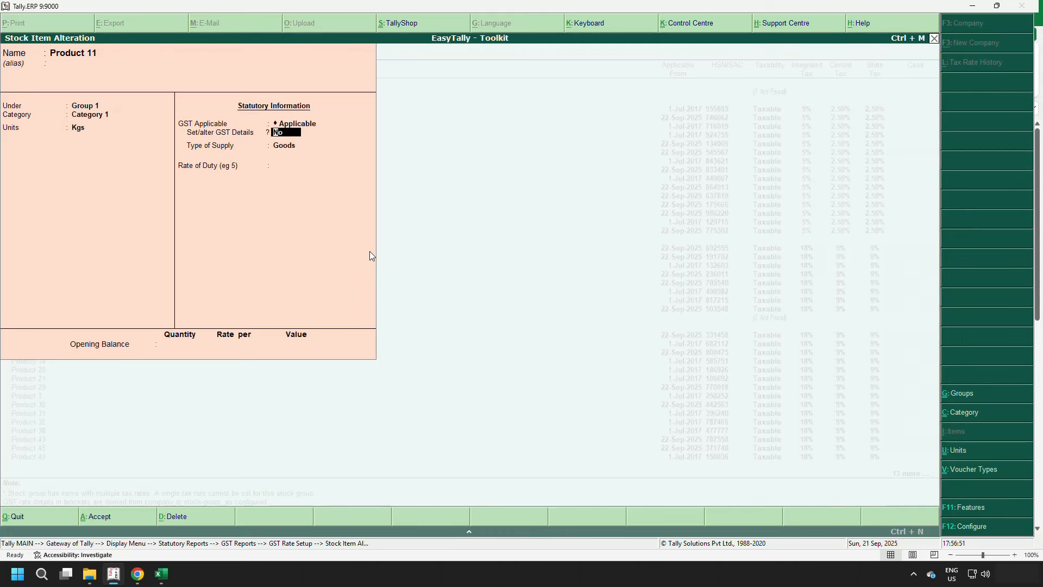
key("y")
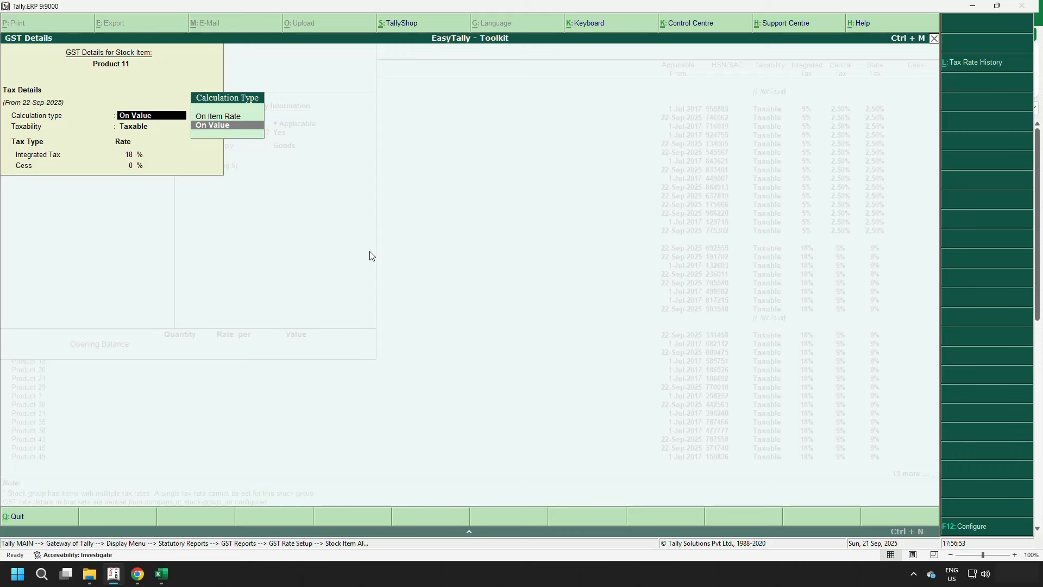
key("Return")
key("Return")
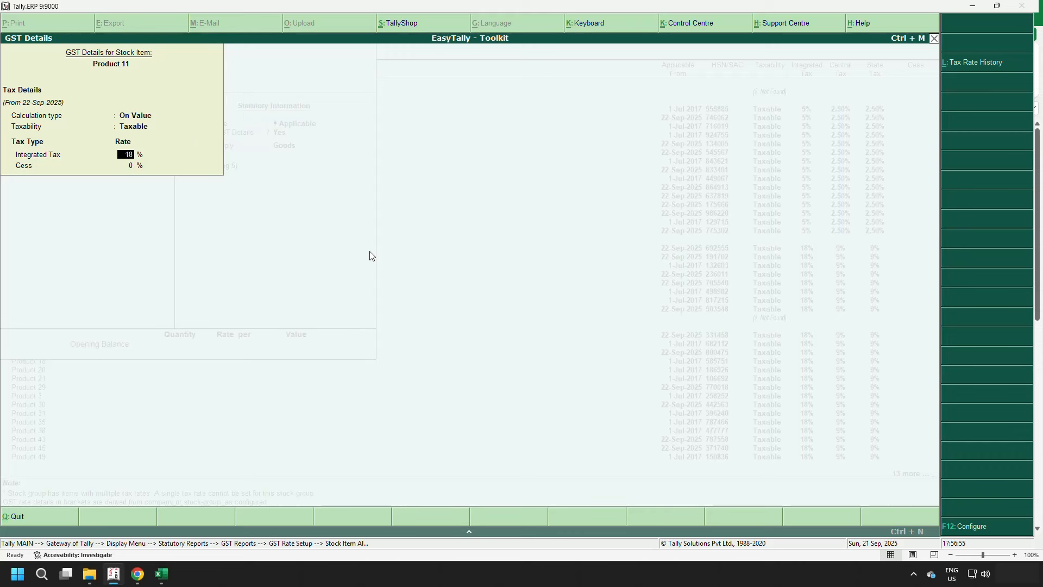
key("alt+l")
key("Down")
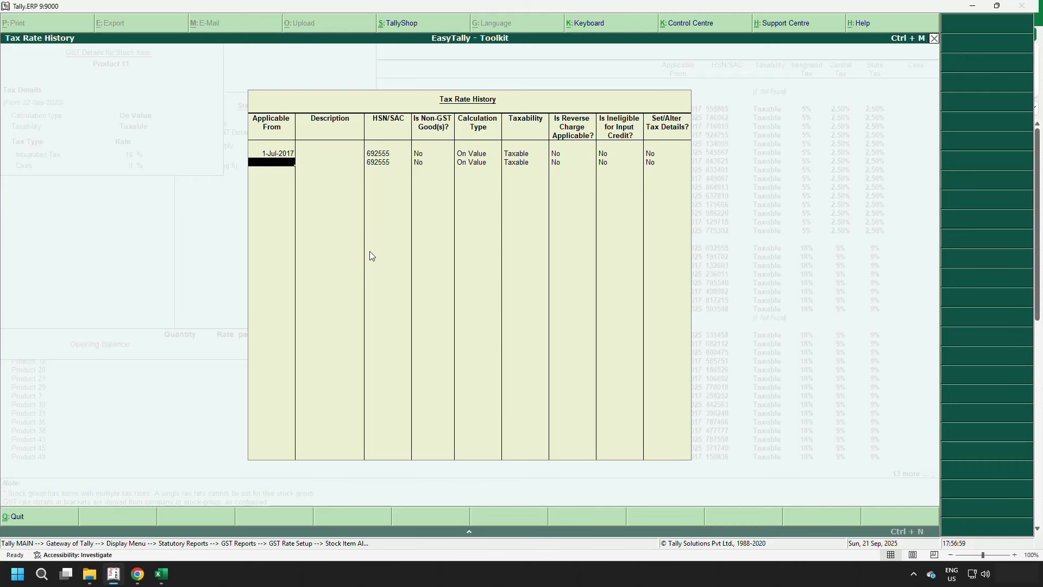
- Close Product 11's tax history and alteration form without saving, and switch to the EasyTally - Toolkit workbook in Excel
key("Escape")
key("Escape")
key("Return")
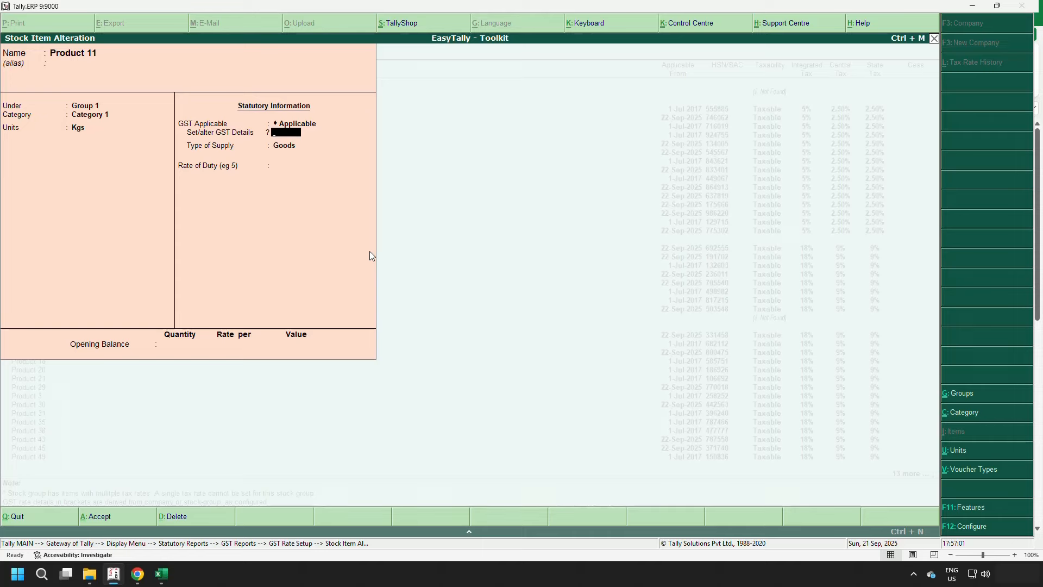
key("Escape")
key("Return")
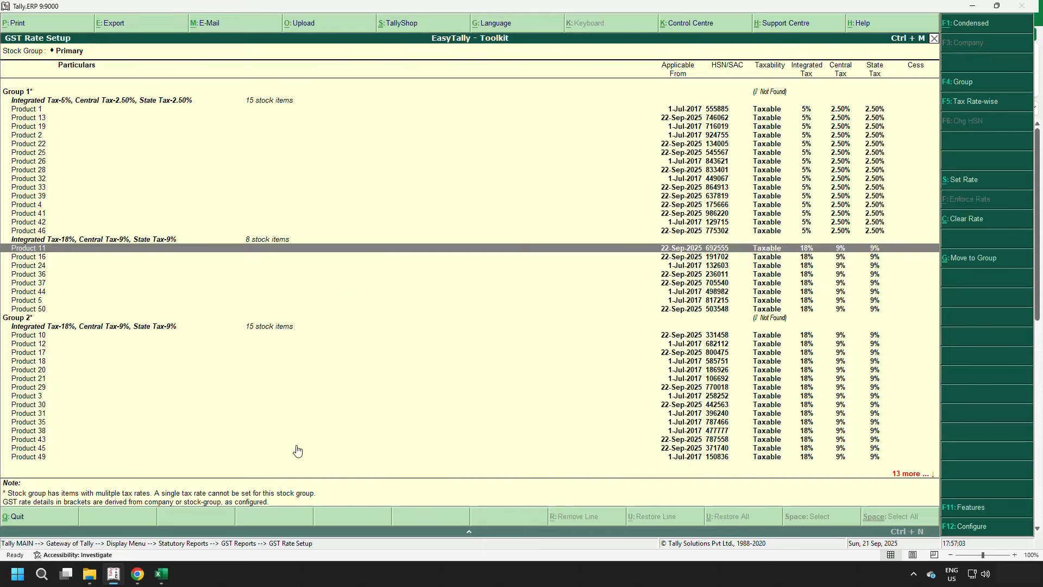
left_click(162, 573)
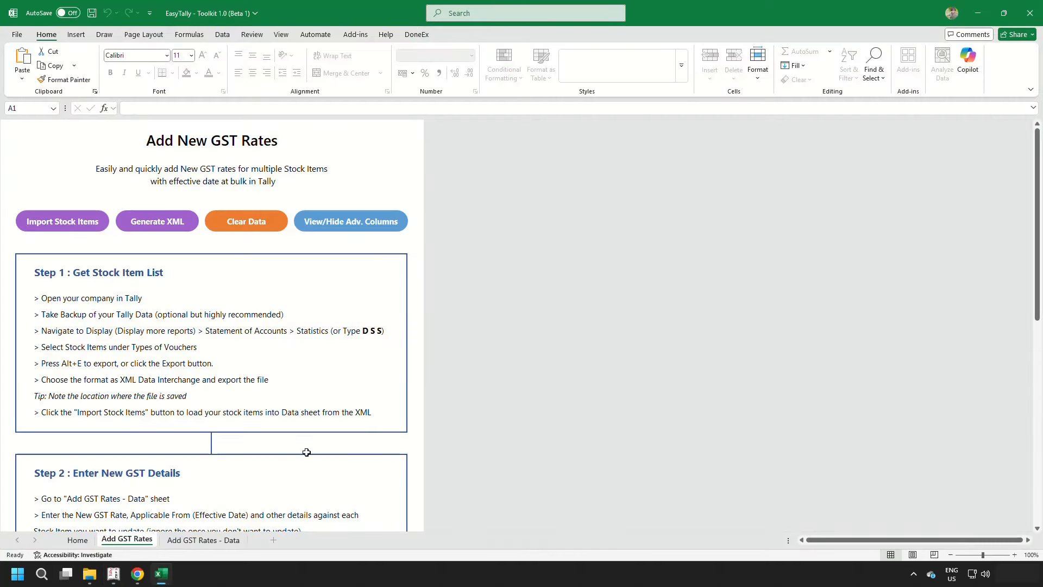